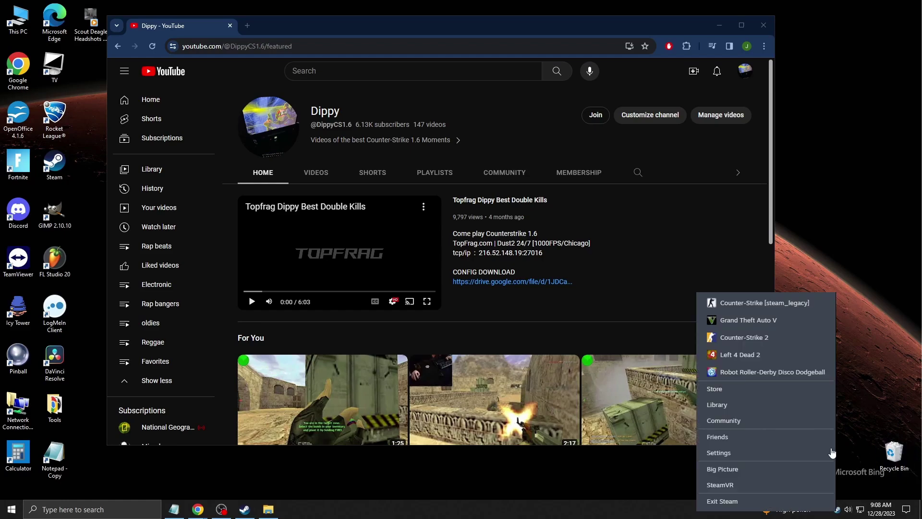
# Open the Steam Library to the Counter-Strike [steam_legacy] page and bring up its context menu
pyautogui.click(726, 405)
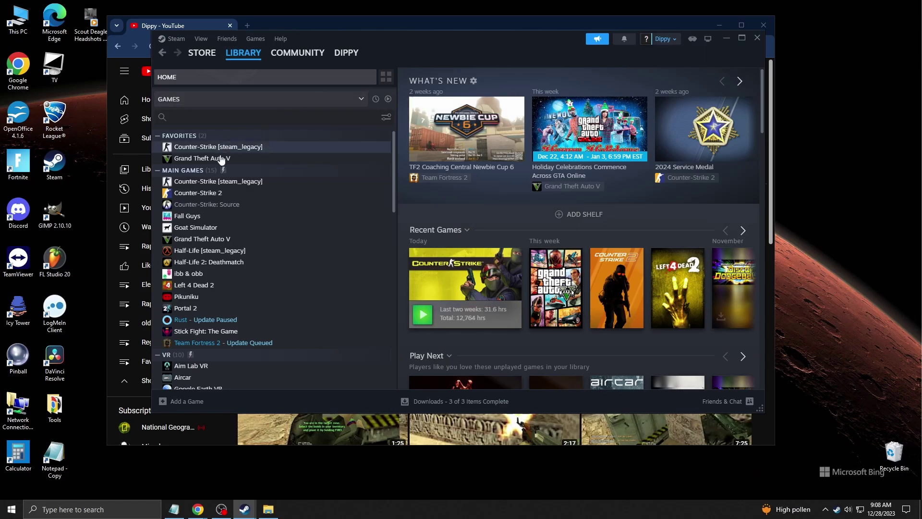
pyautogui.moveTo(268, 48); pyautogui.dragTo(329, 90)
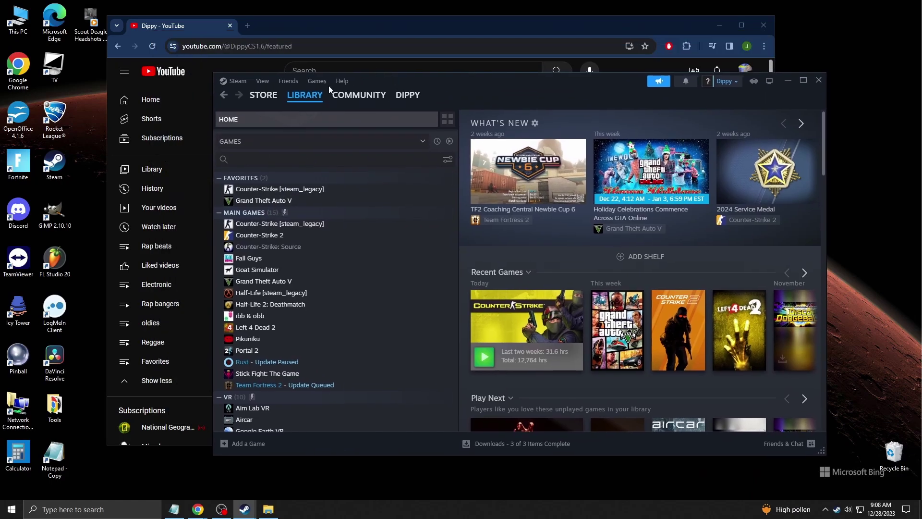
pyautogui.click(280, 193)
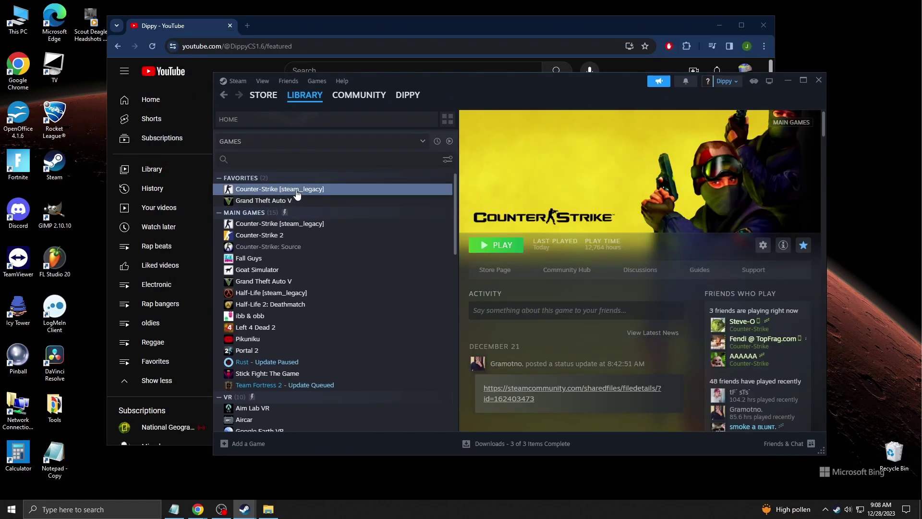
pyautogui.rightClick(294, 192)
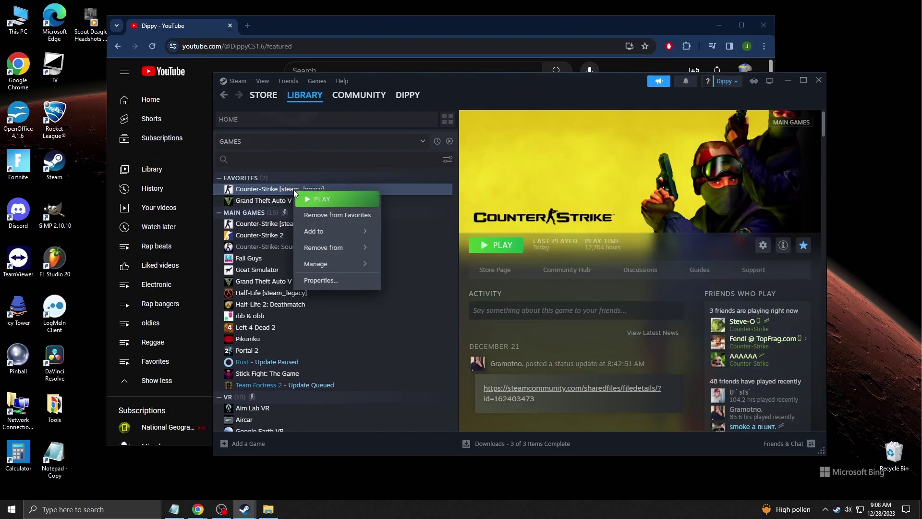
# Opt Counter-Strike into the steam_legacy - Pre-25th Anniversary Build beta in its Properties
pyautogui.click(327, 282)
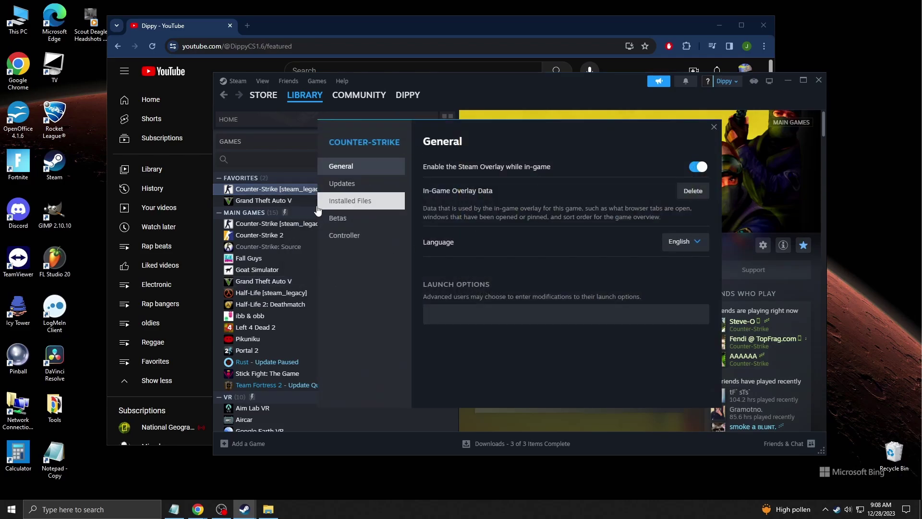
pyautogui.click(336, 224)
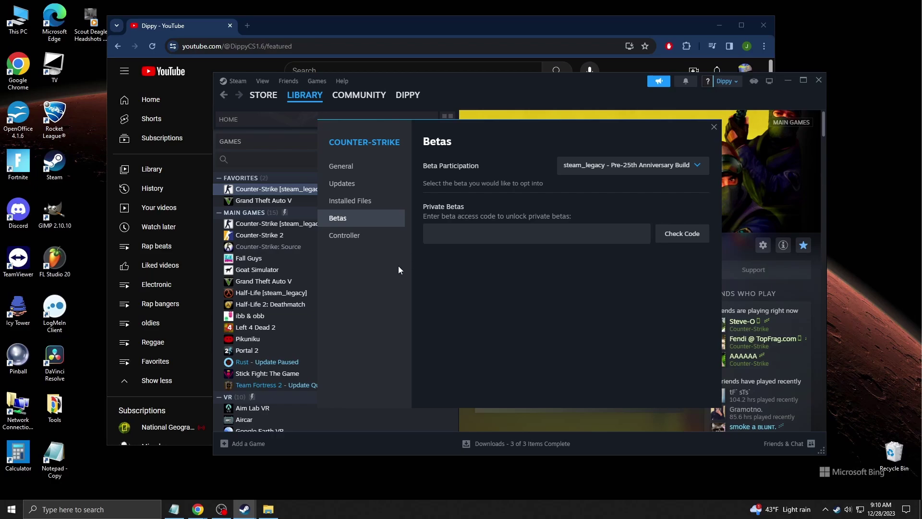
pyautogui.click(715, 129)
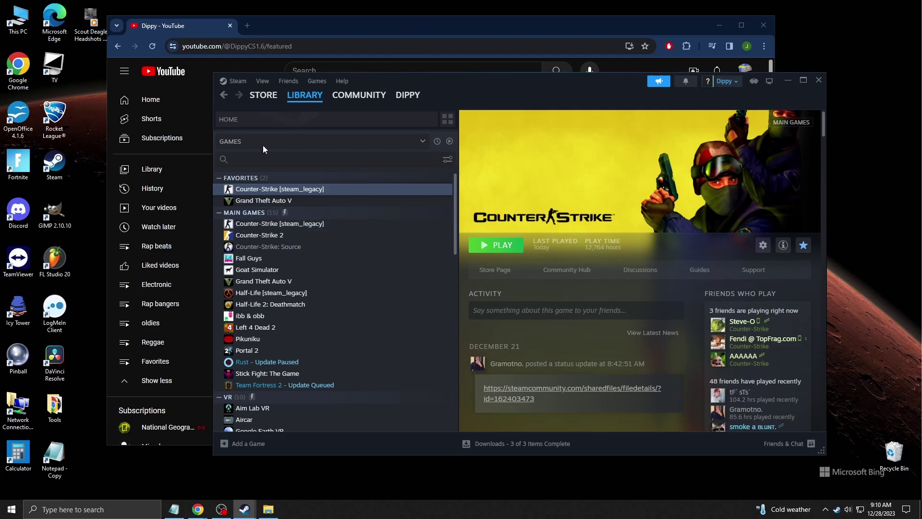
# Open the CONFIG DOWNLOAD link from the YouTube page and look through config.cfg on Google Drive
pyautogui.click(460, 32)
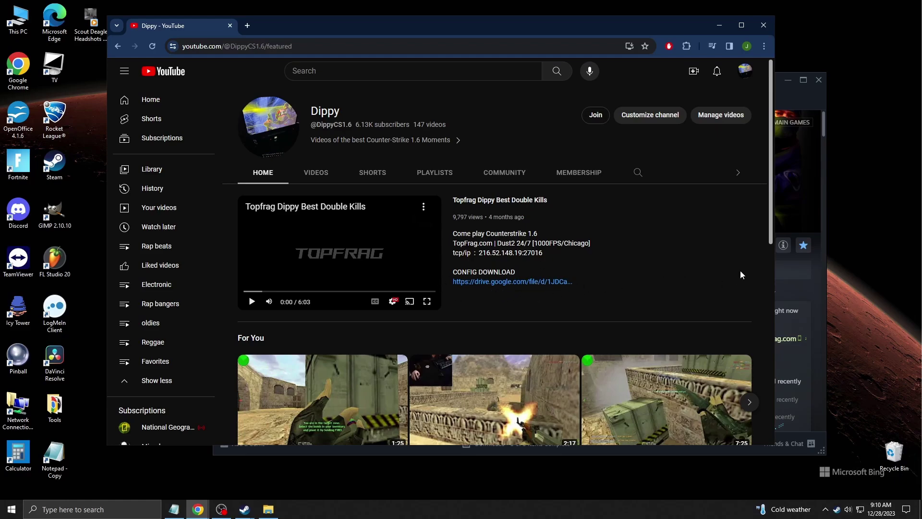
pyautogui.click(508, 287)
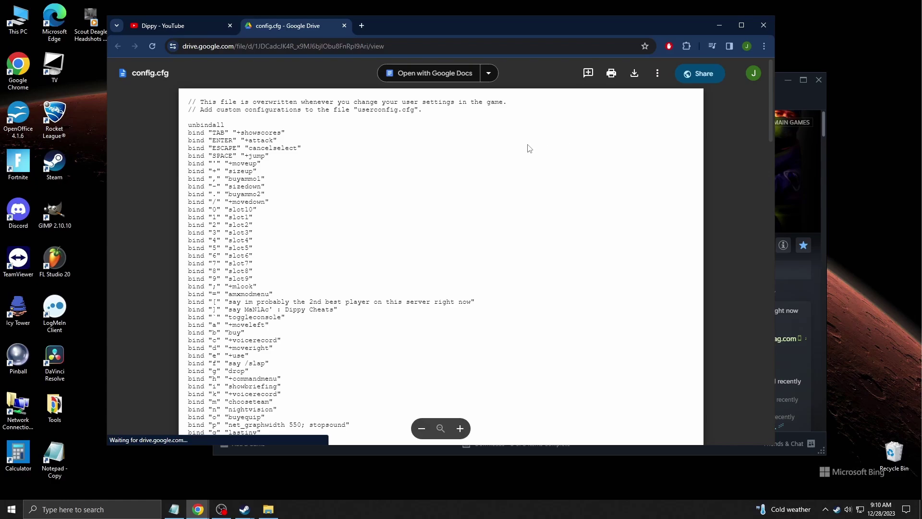
pyautogui.scroll(-8, 289, 192)
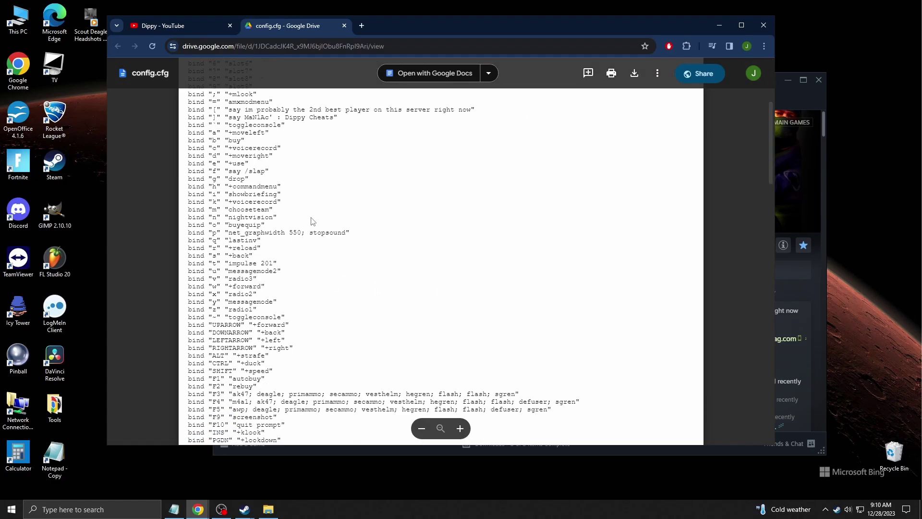
pyautogui.scroll(7, 400, 219)
pyautogui.scroll(-6, 400, 219)
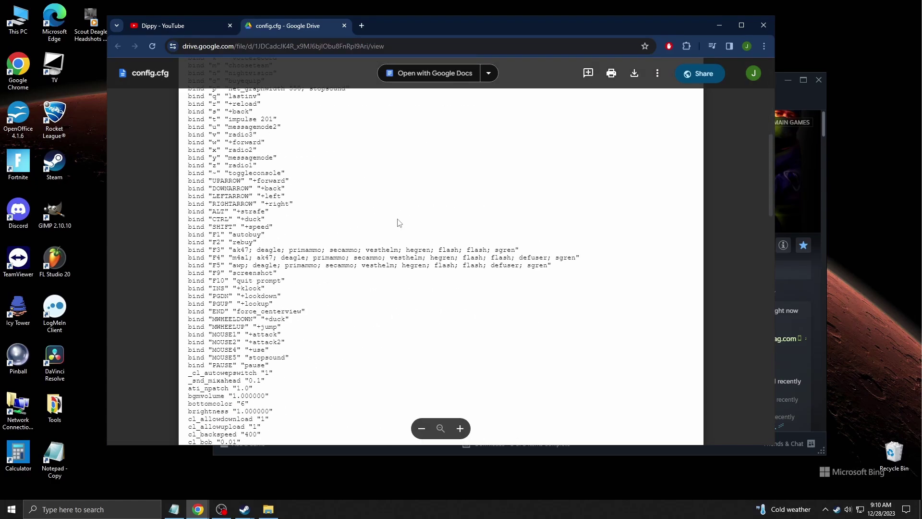
pyautogui.scroll(7, 399, 223)
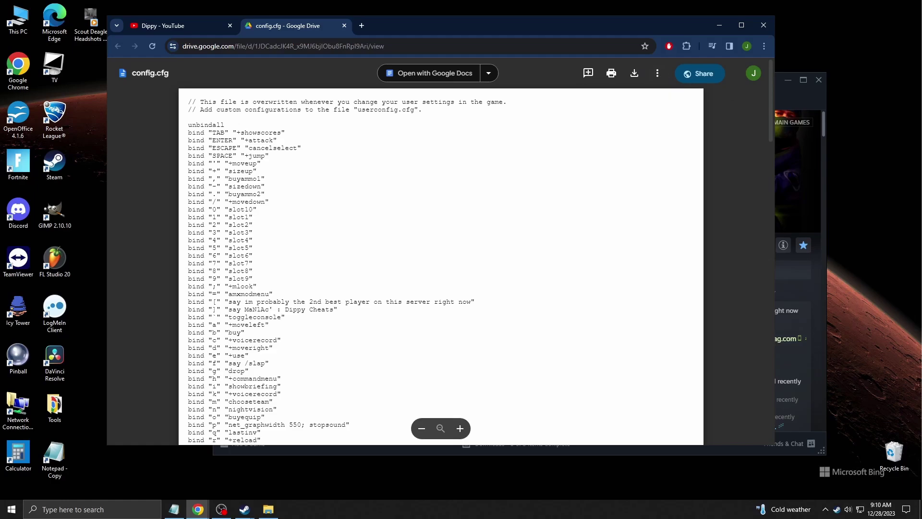
# Bring up the cstrike folder window and select the Half-Life\cstrike part of its path
pyautogui.click(268, 509)
pyautogui.moveTo(913, 77)
pyautogui.mouseDown()
pyautogui.moveTo(372, 91)
pyautogui.moveTo(395, 75)
pyautogui.mouseUp()
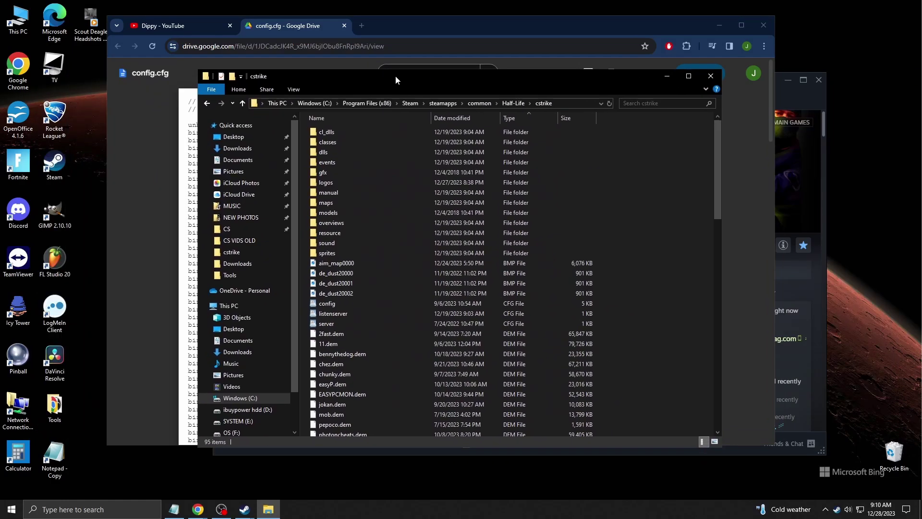
pyautogui.click(568, 102)
pyautogui.moveTo(435, 103); pyautogui.dragTo(249, 107)
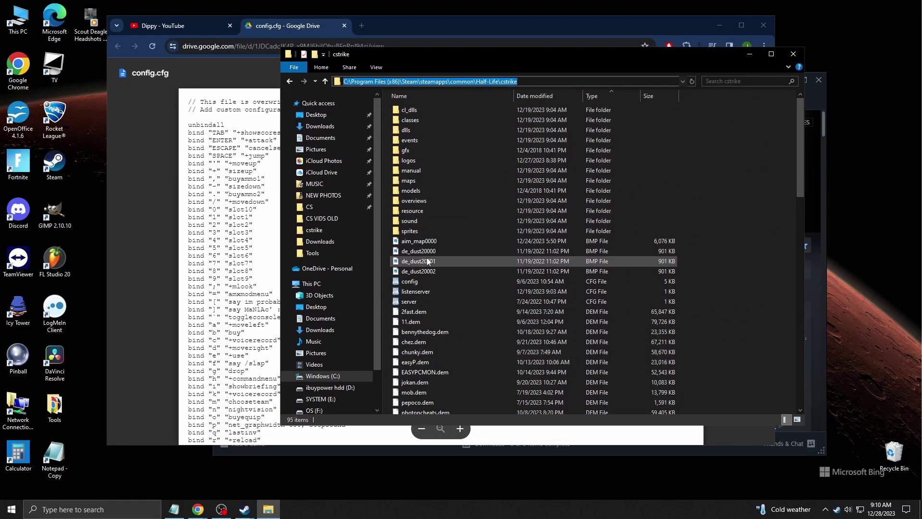
# Rename the config file to configold, then rename it back to config
pyautogui.click(422, 286)
pyautogui.click(424, 281)
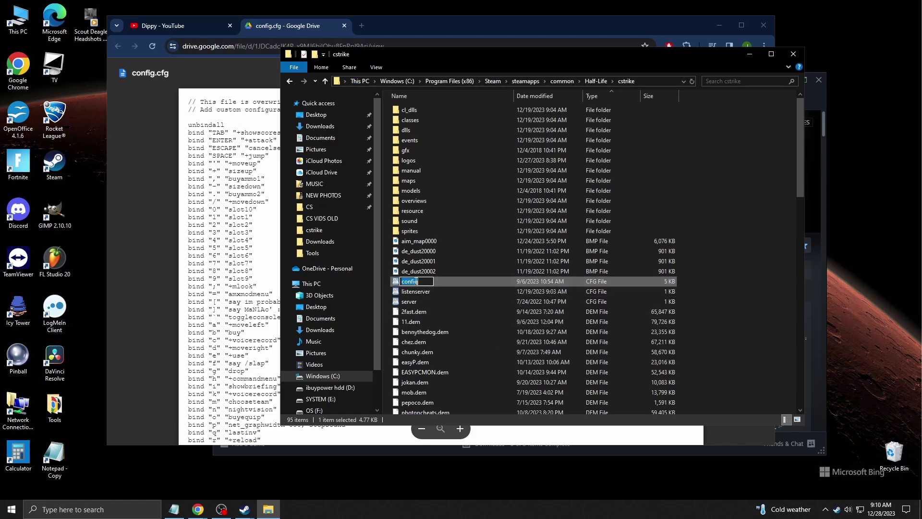
pyautogui.write('old')
pyautogui.press('Return')
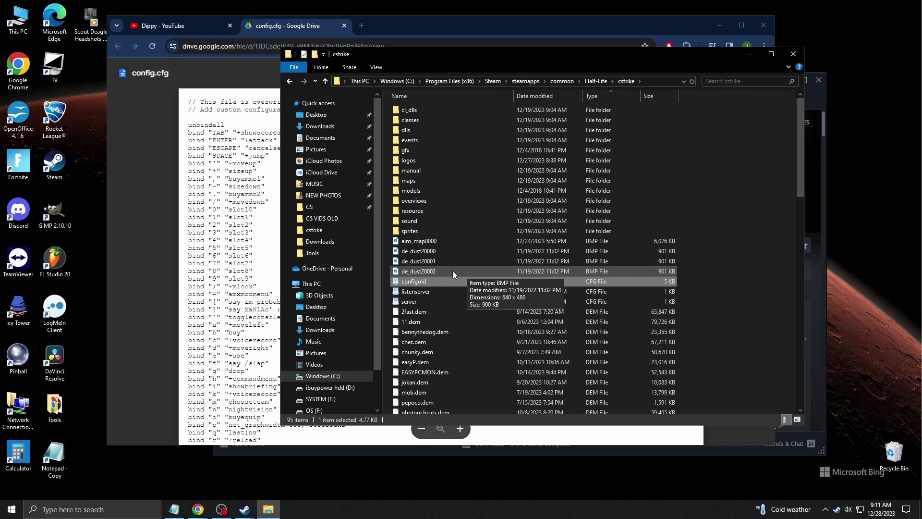
pyautogui.click(438, 281)
pyautogui.press('Right')
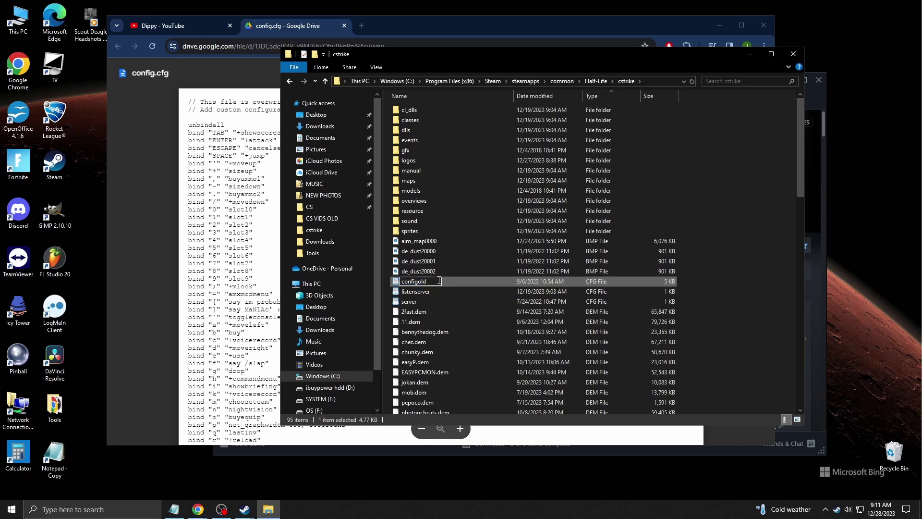
pyautogui.press('BackSpace')
pyautogui.press('BackSpace')
pyautogui.press('BackSpace')
pyautogui.press('Return')
pyautogui.click(516, 252)
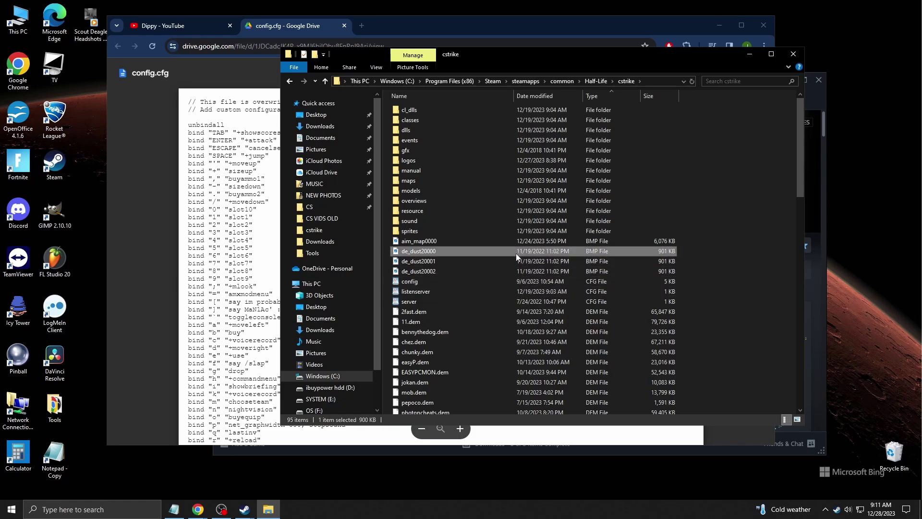
# Close the cstrike folder window and the Google Drive browser window
pyautogui.hotkey('alt', 'Tab')
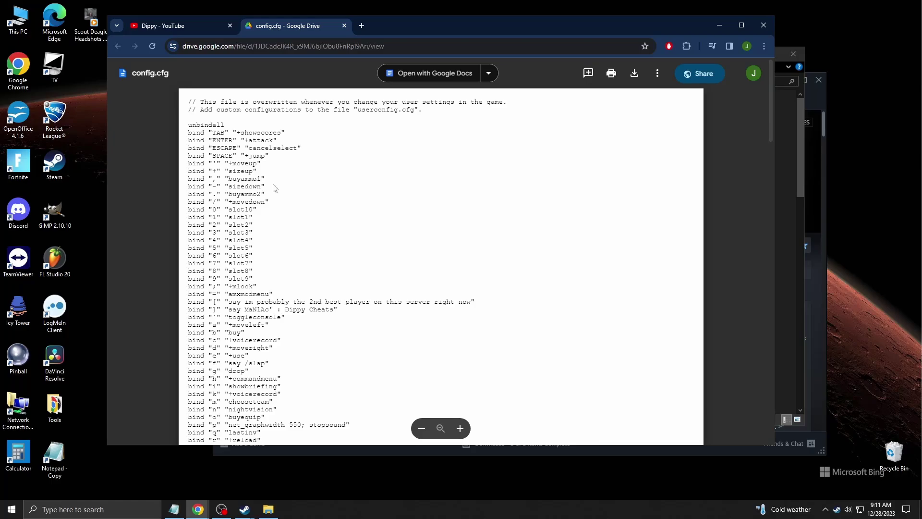
pyautogui.click(801, 173)
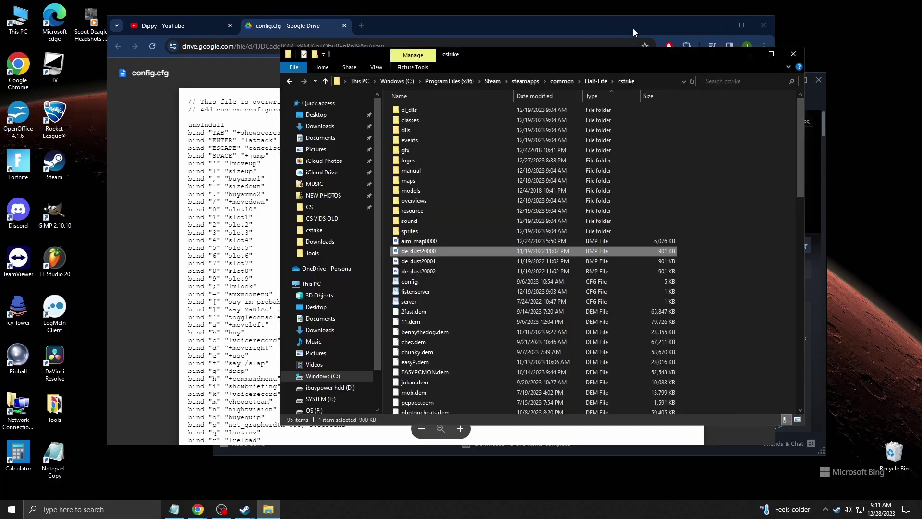
pyautogui.click(793, 54)
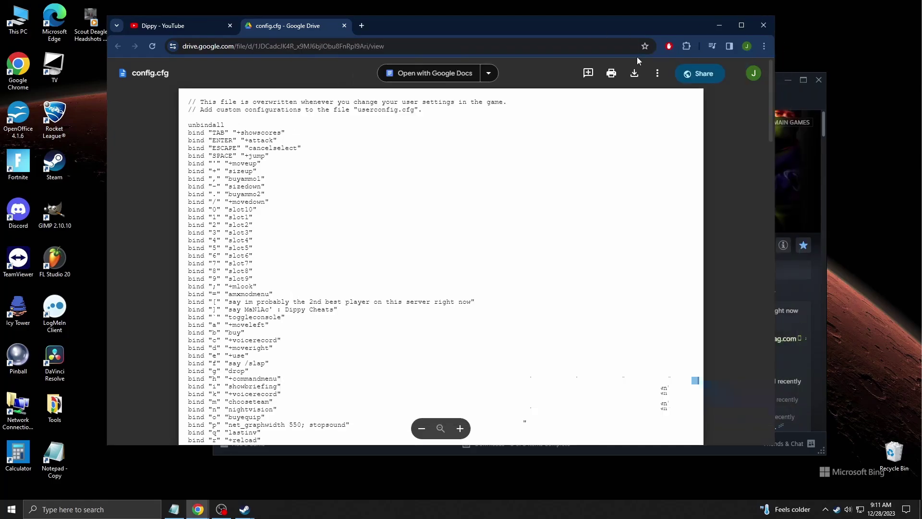
pyautogui.click(763, 25)
# Close the Steam window and launch Counter-Strike from the Steam tray icon
pyautogui.click(819, 79)
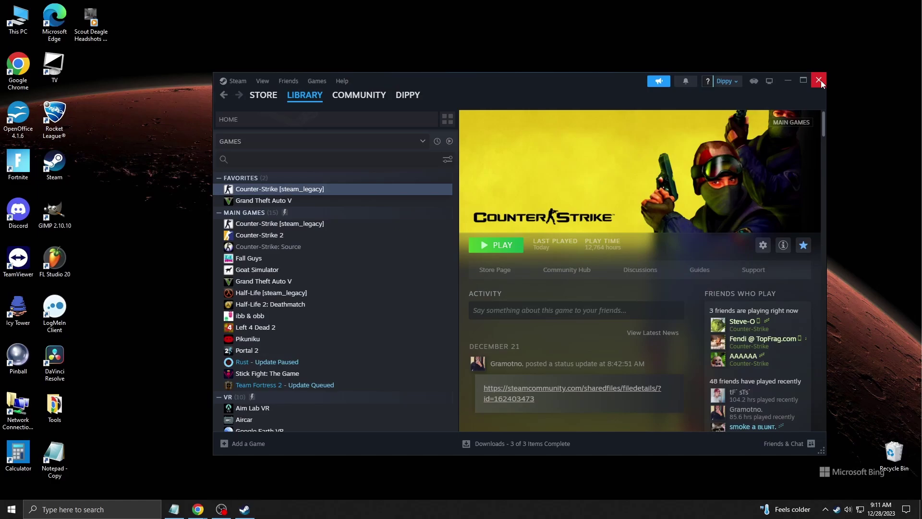
pyautogui.rightClick(836, 510)
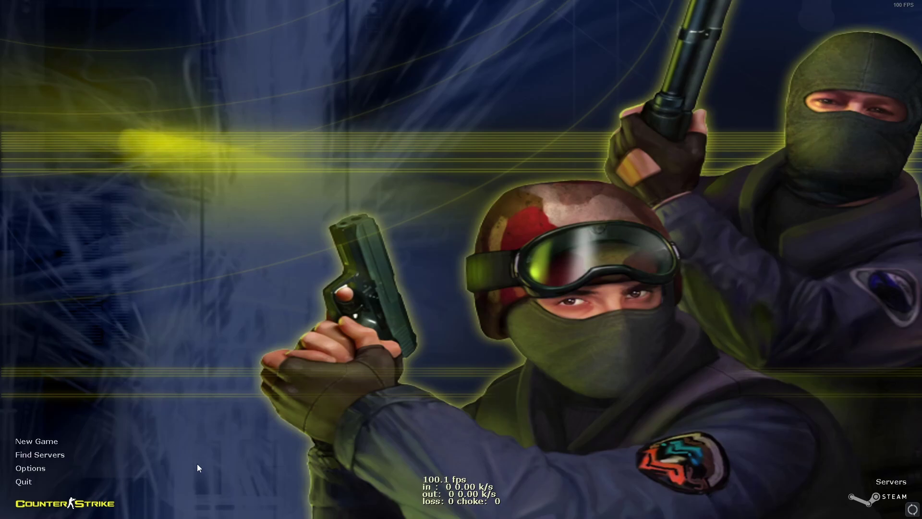
# Open the game Options and go through the Mouse and Audio pages to the Video settings
pyautogui.click(30, 468)
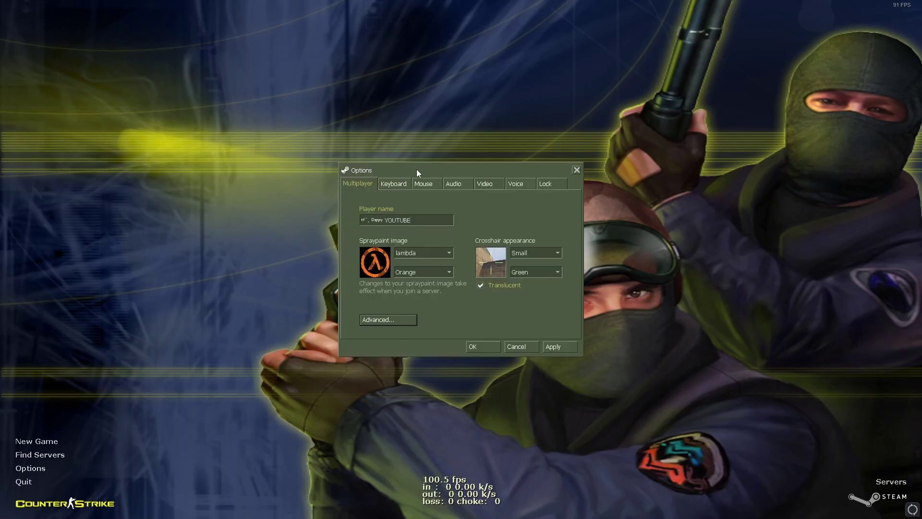
pyautogui.click(425, 182)
pyautogui.click(453, 184)
pyautogui.click(492, 184)
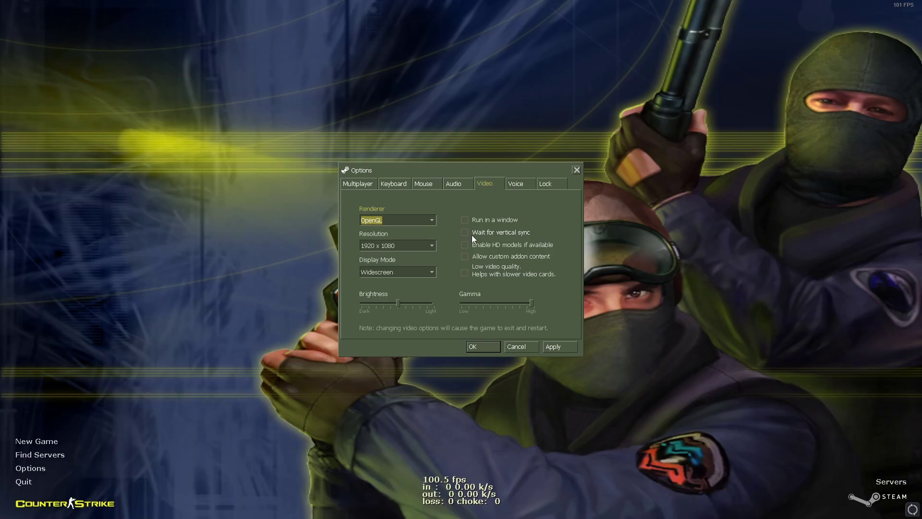
# Confirm the video options, then join the TopFrag Dust2 24/7 server from the History list
pyautogui.click(526, 347)
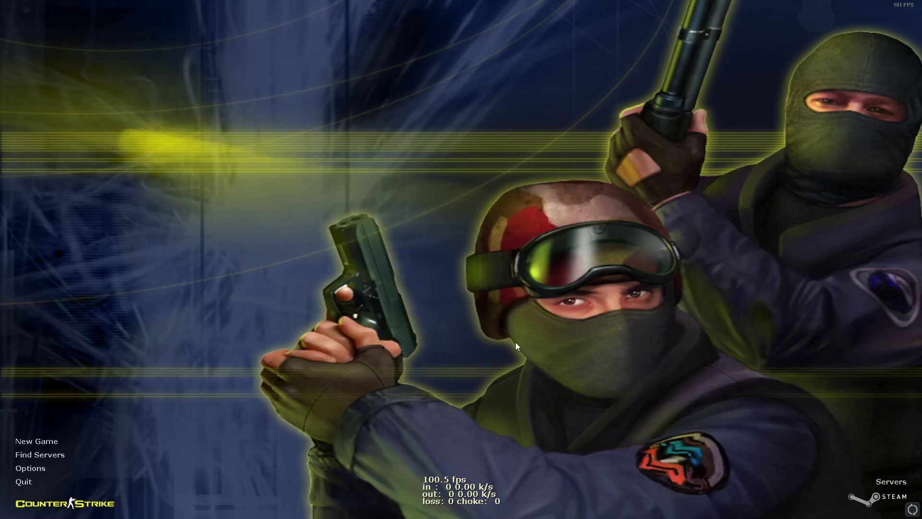
pyautogui.click(39, 455)
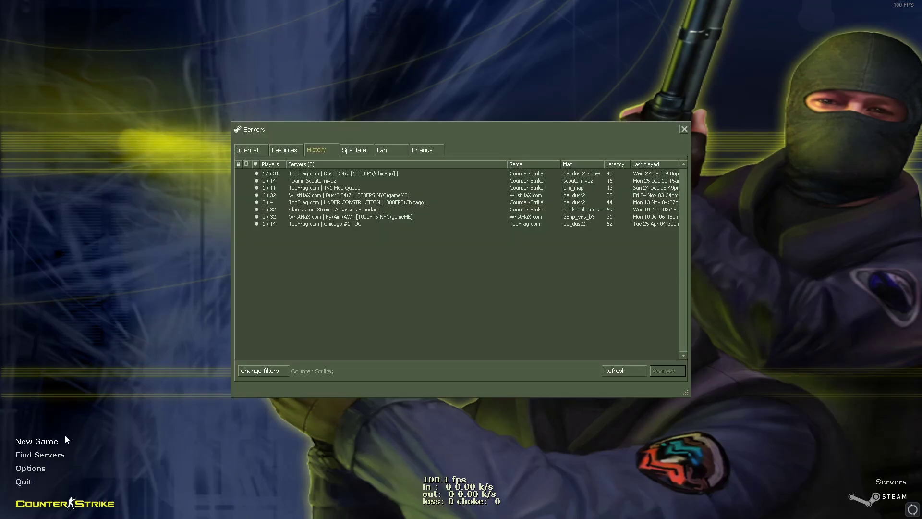
pyautogui.rightClick(371, 174)
pyautogui.click(405, 193)
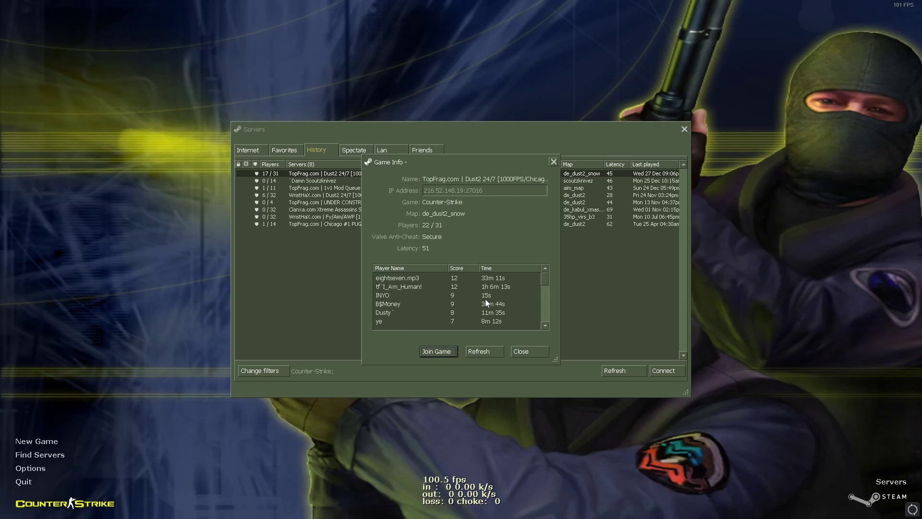
pyautogui.click(483, 352)
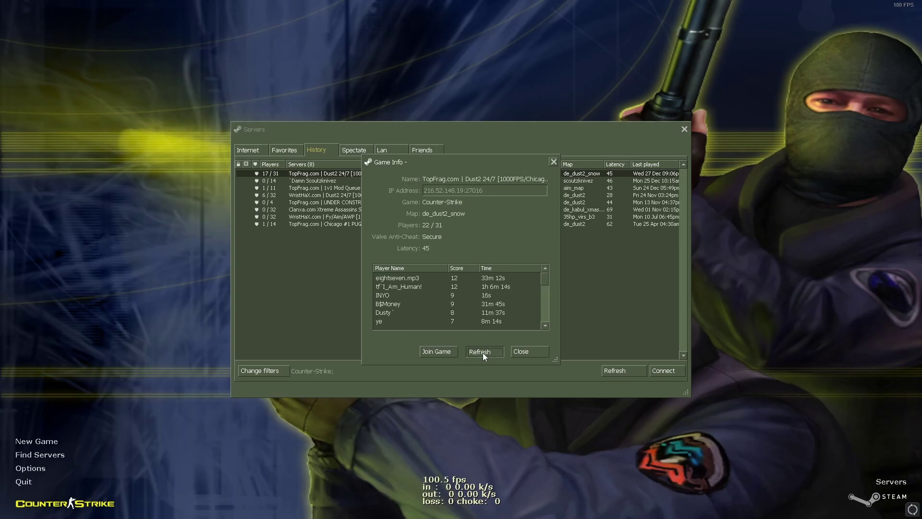
pyautogui.click(436, 351)
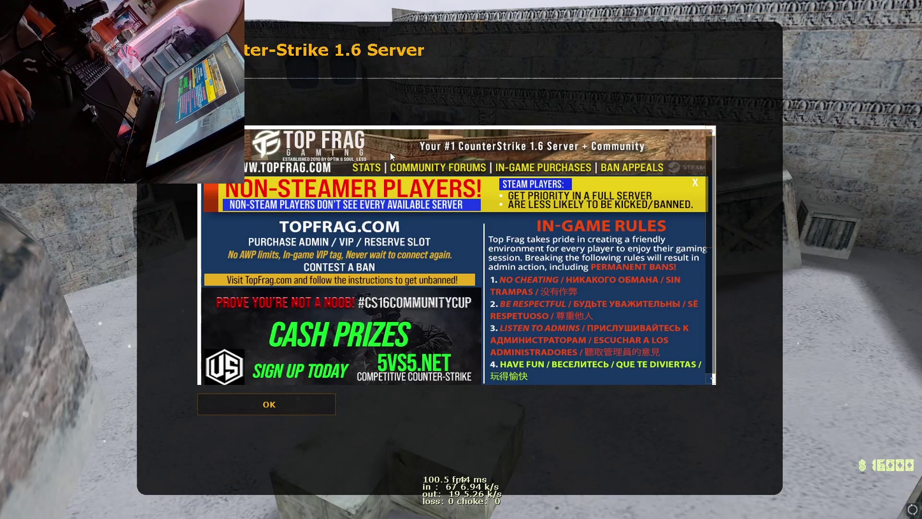
# Dismiss the welcome message, spectate and switch camera, then buy grenades and a pistol with F3
pyautogui.press('Return')
pyautogui.press('Tab')
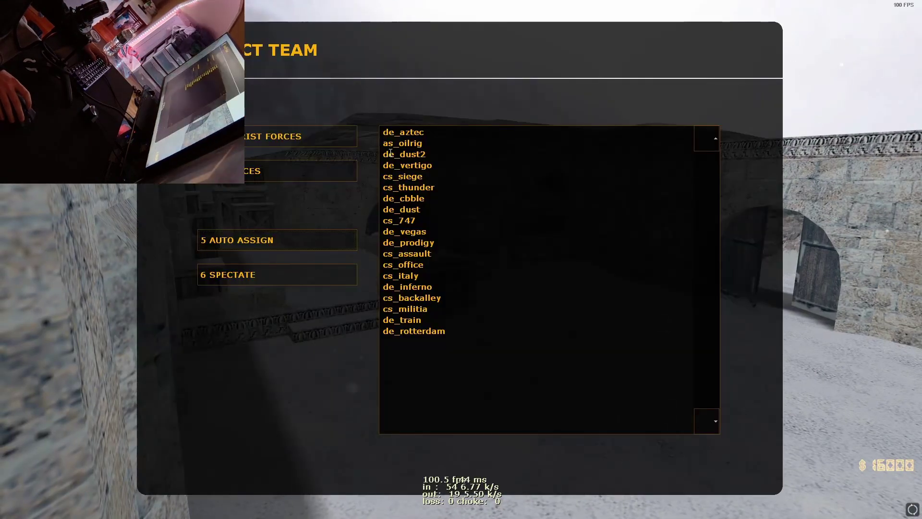
pyautogui.press('6')
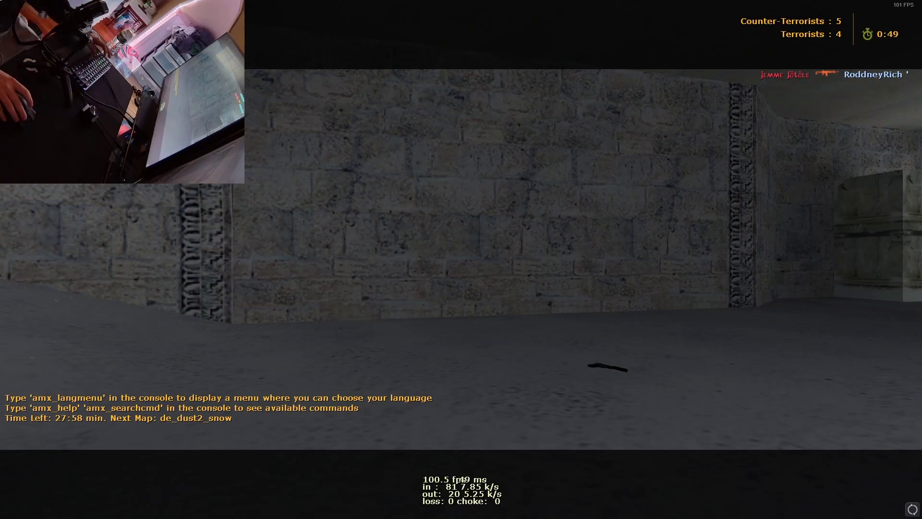
pyautogui.press('space')
pyautogui.press('space')
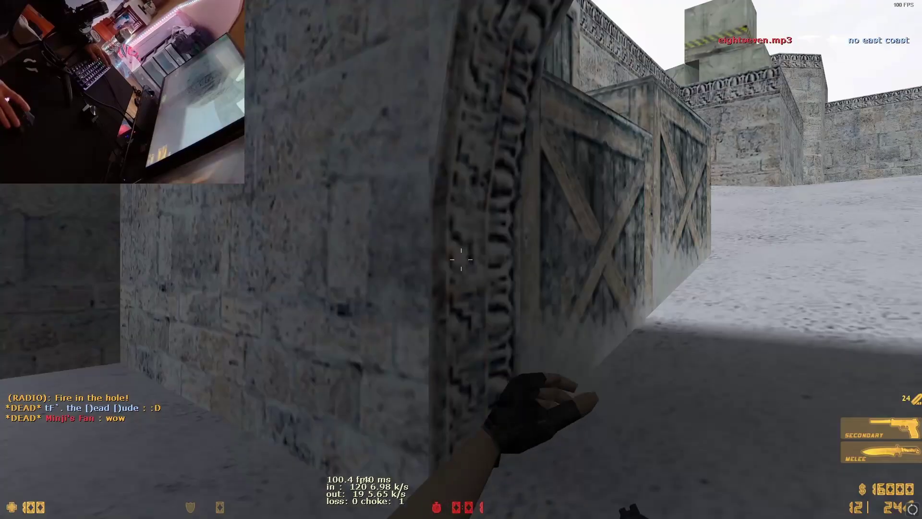
pyautogui.press('F3')
# Check the scoreboard, cycle rifle and pistol, and move up to fire rifle shots at an enemy
pyautogui.press('Tab')
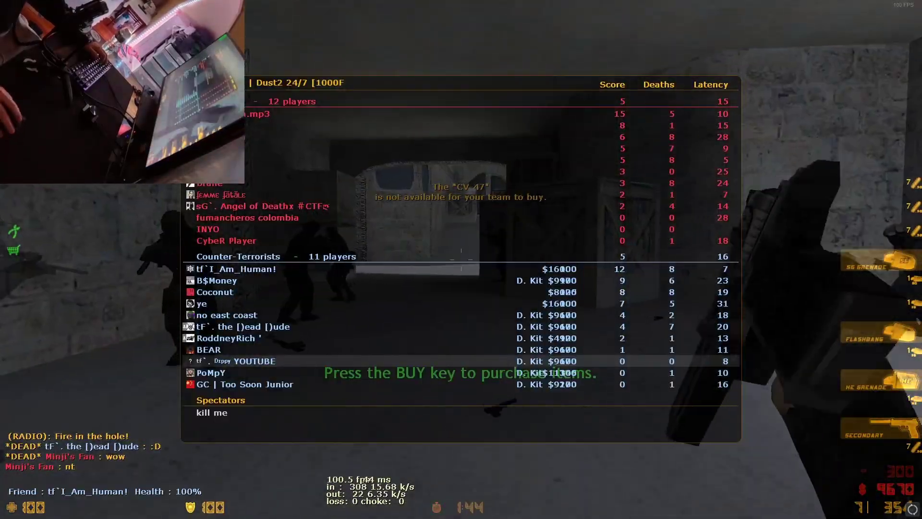
pyautogui.press('w')
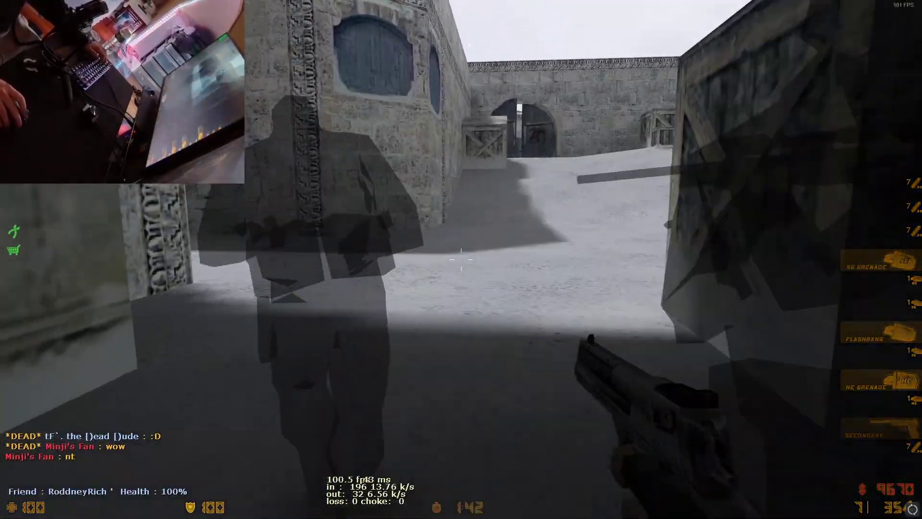
pyautogui.press('1')
pyautogui.press('2')
pyautogui.press('Tab')
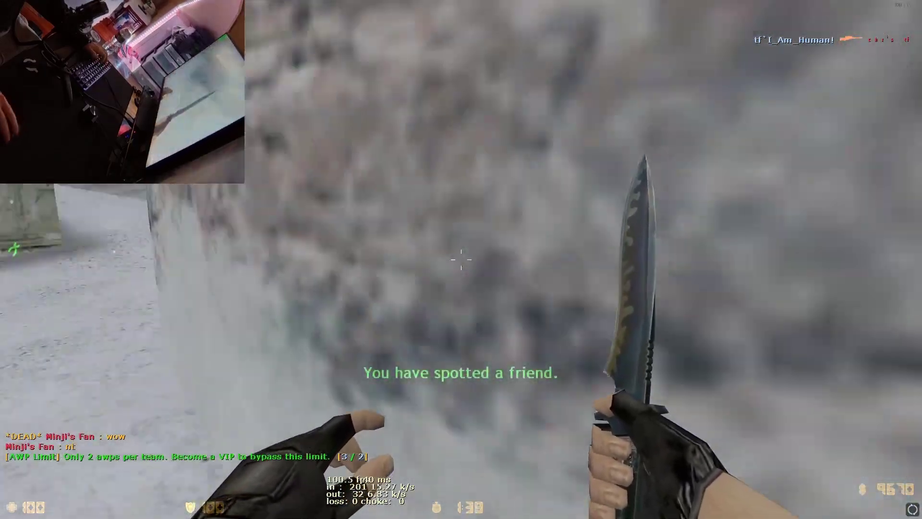
pyautogui.press('a')
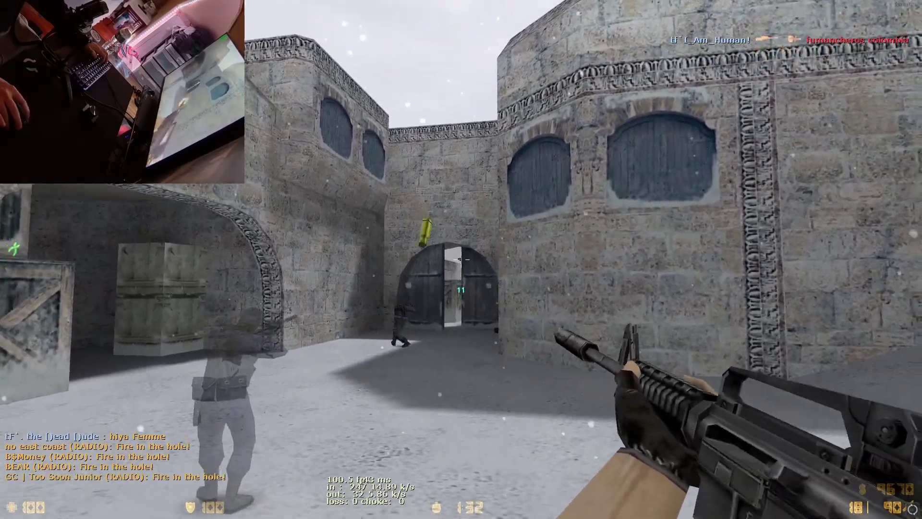
pyautogui.click(461, 259)
pyautogui.click(461, 259)
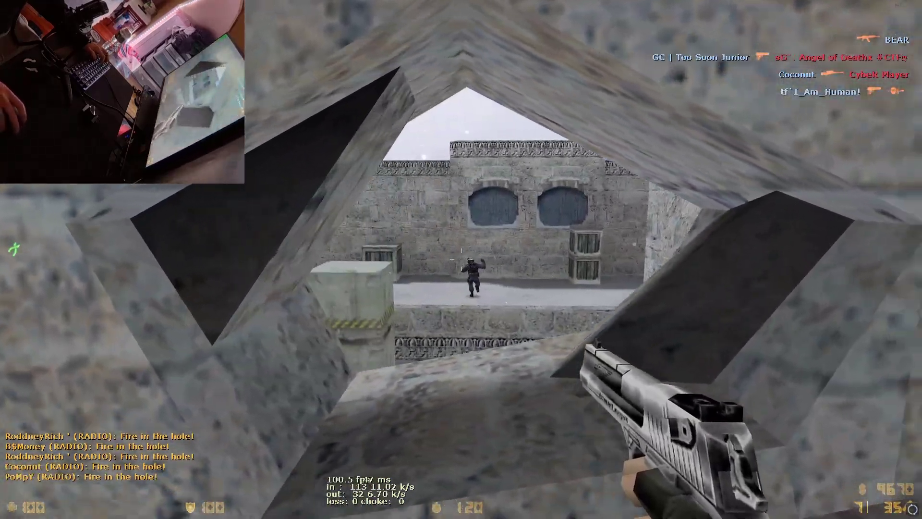
# Run with the knife through the courtyard and reach the archway holding the M4A1
pyautogui.press('3')
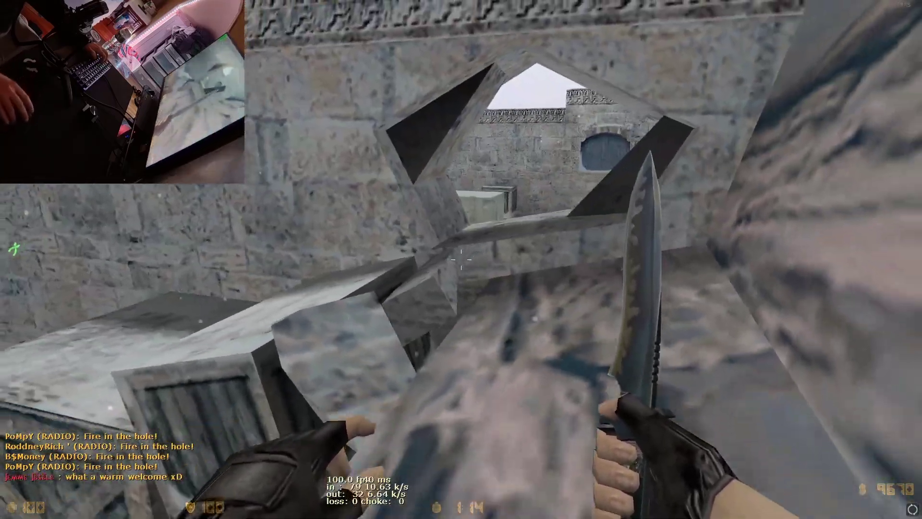
pyautogui.press('w')
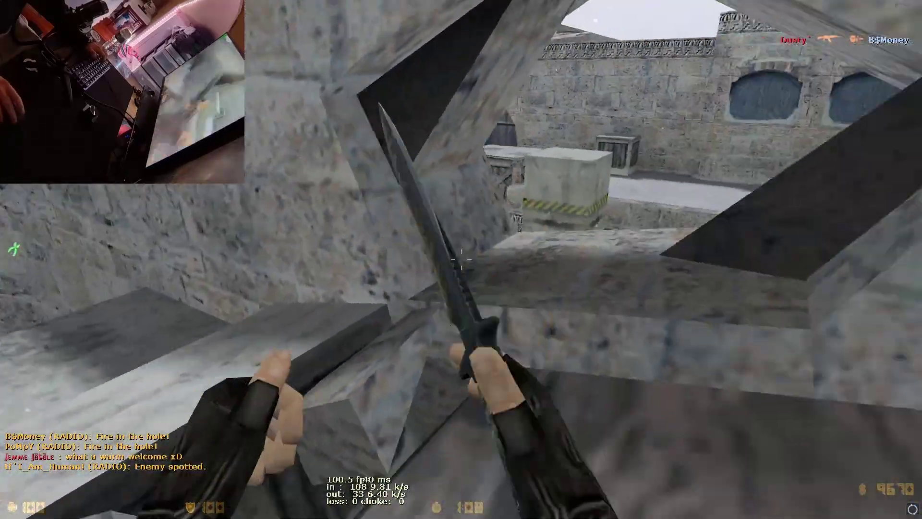
pyautogui.press('w')
pyautogui.press('w')
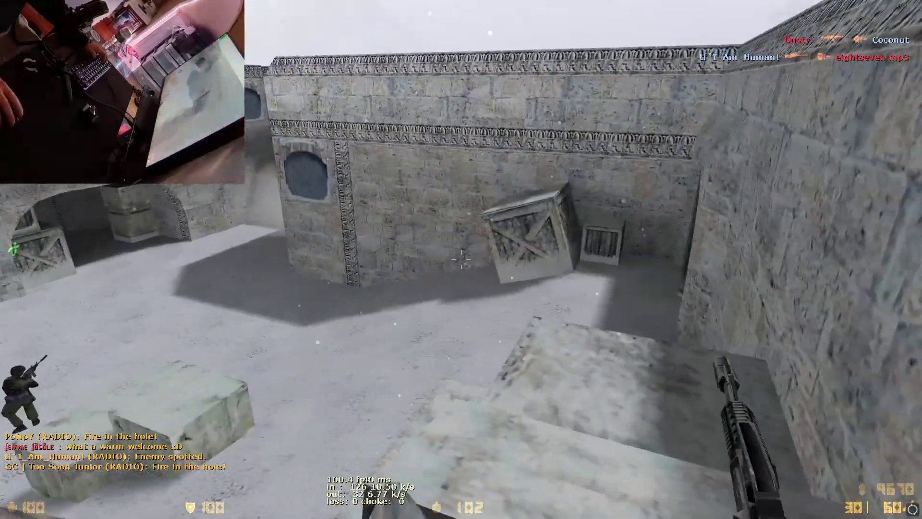
pyautogui.press('w')
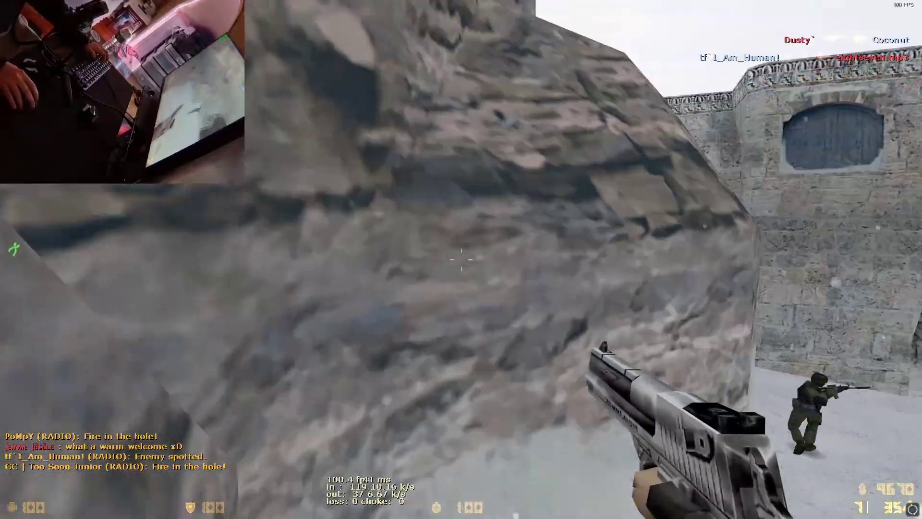
pyautogui.press('1')
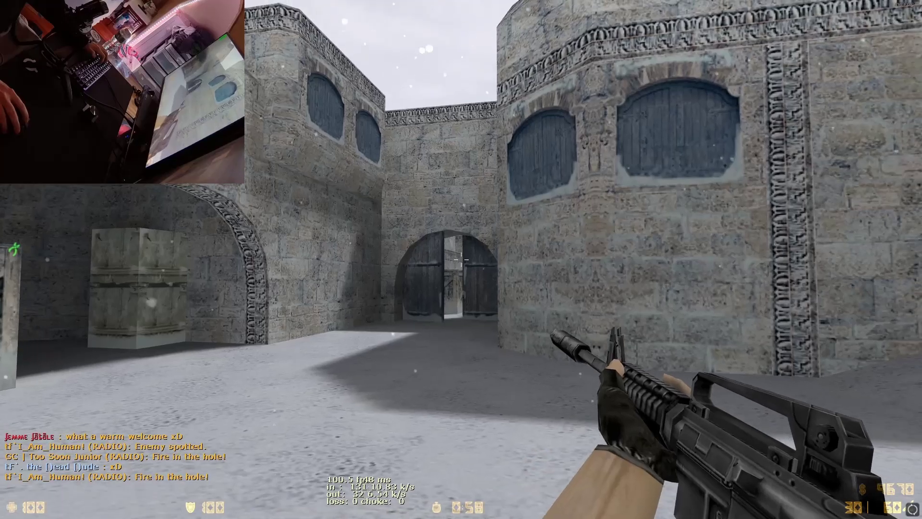
pyautogui.press('3')
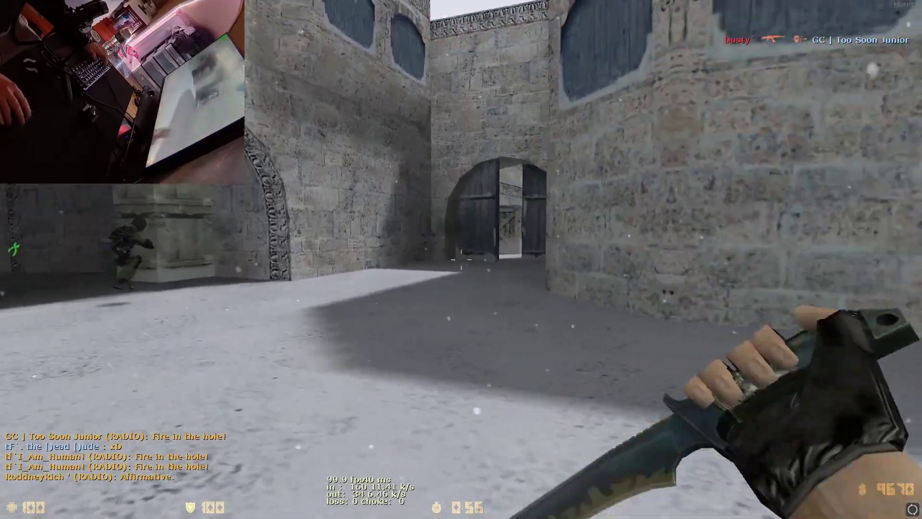
pyautogui.press('1')
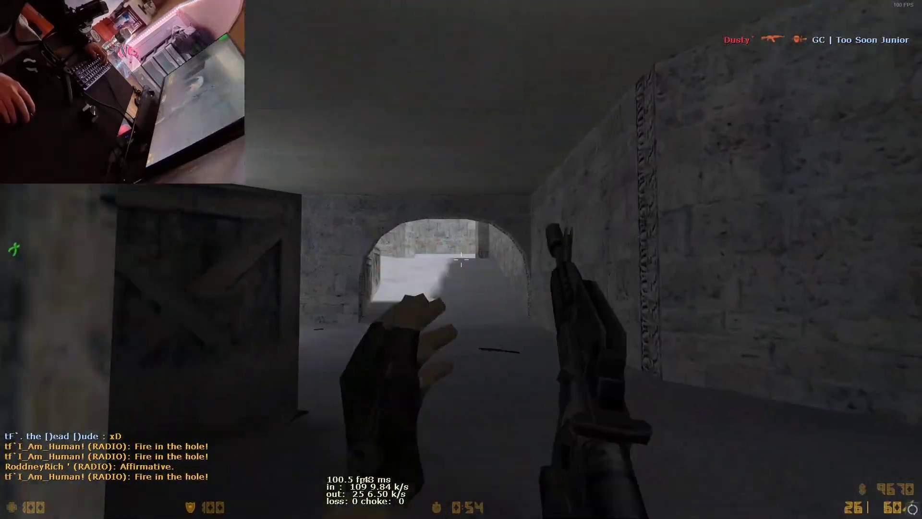
pyautogui.press('w')
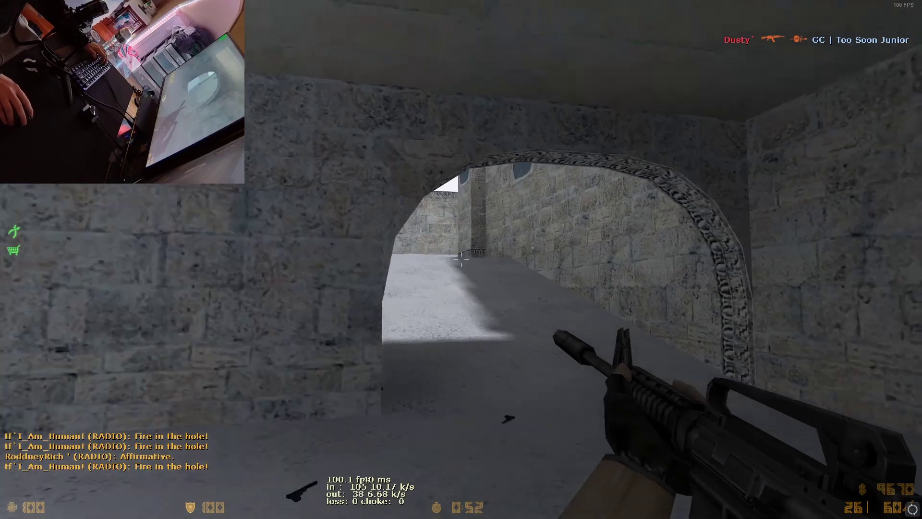
# Throw three HE grenades and empty the M4A1 magazine at the enemies, killing one
pyautogui.press('4')
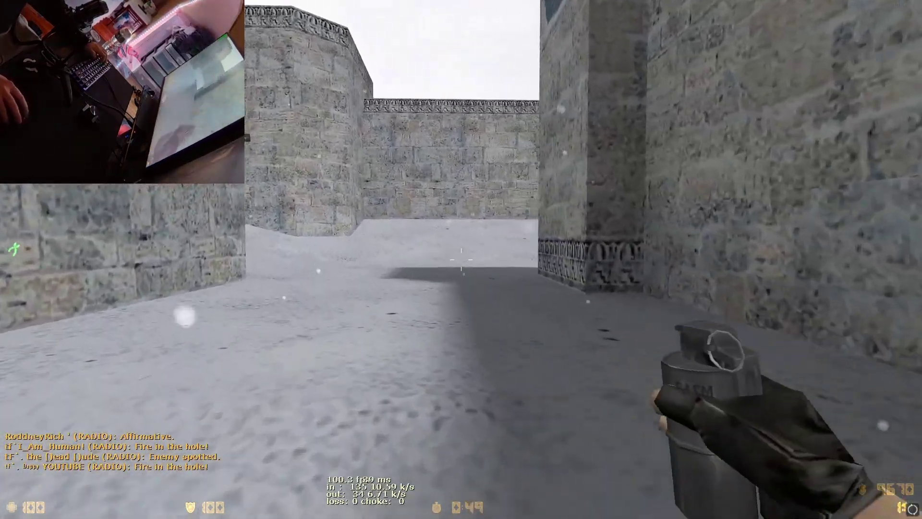
pyautogui.click(461, 259)
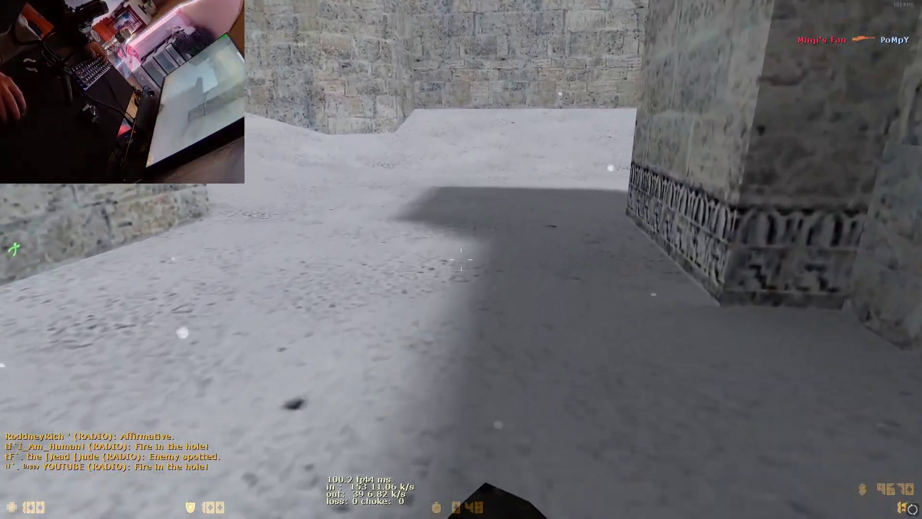
pyautogui.press('w')
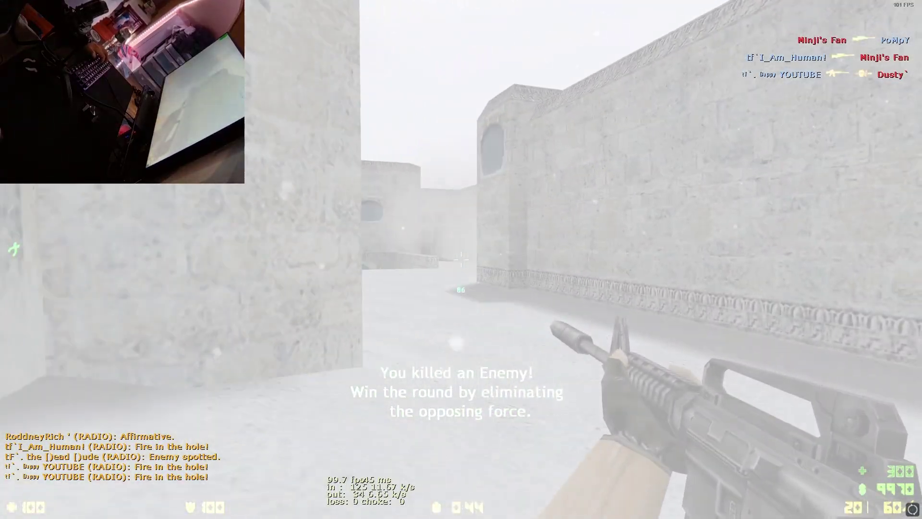
pyautogui.click(461, 259)
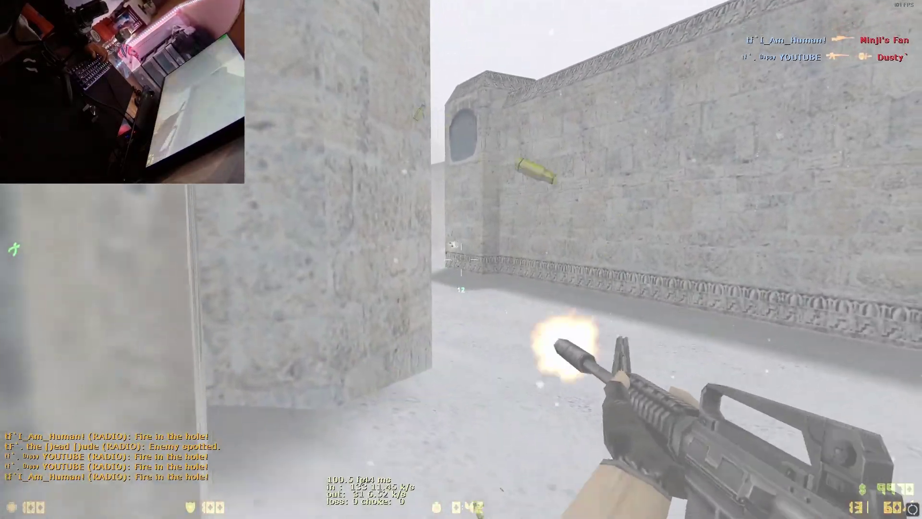
pyautogui.click(461, 260)
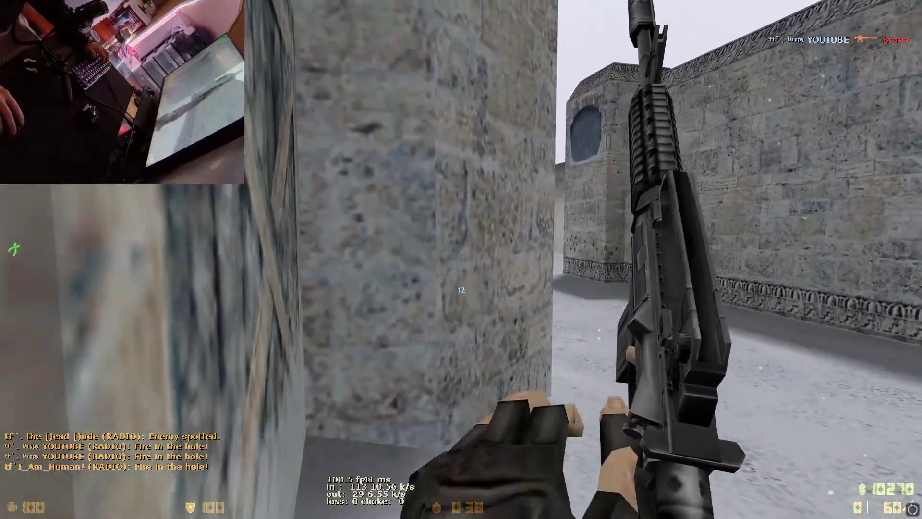
pyautogui.press('4')
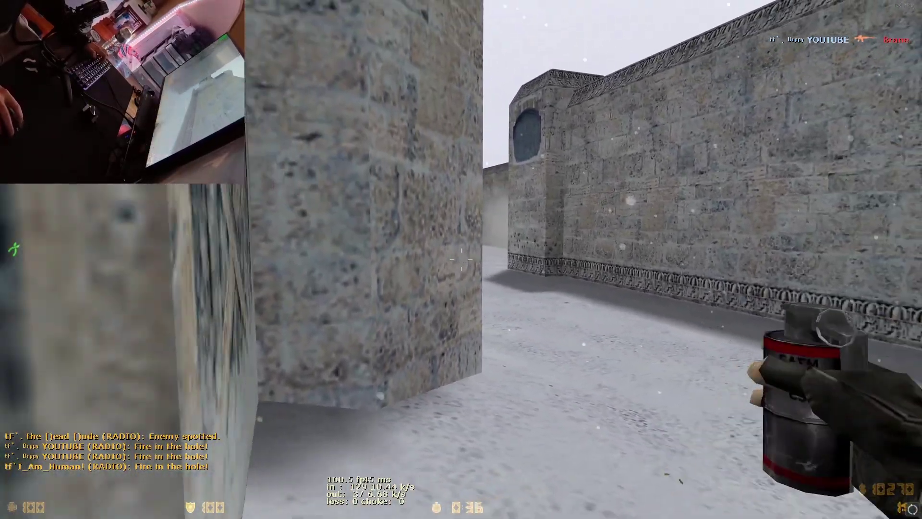
pyautogui.click(461, 260)
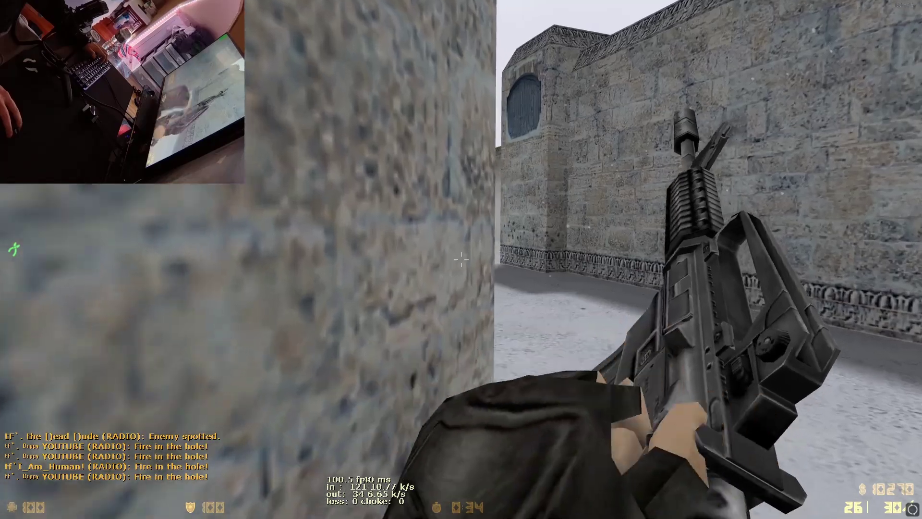
pyautogui.press('4')
pyautogui.click(461, 259)
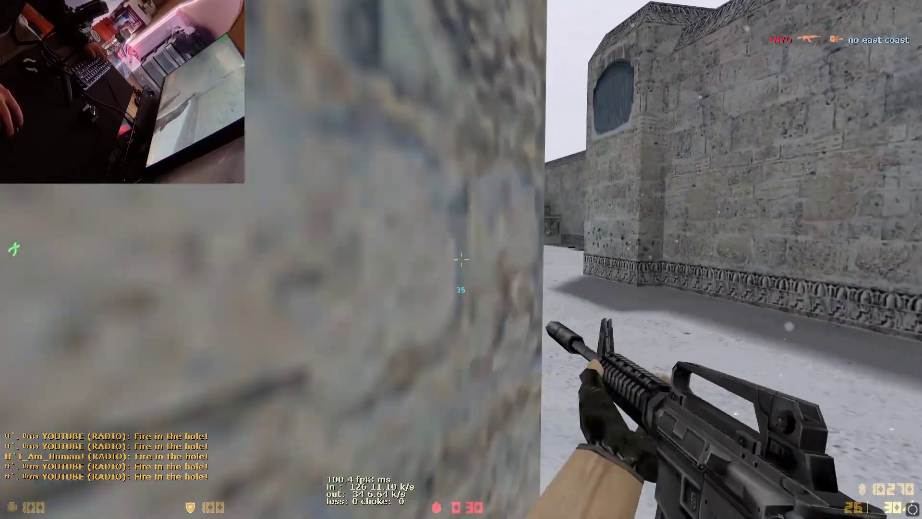
# Swap between Desert Eagle, knife and M4A1, check the scoreboard, and push through the doorway
pyautogui.press('2')
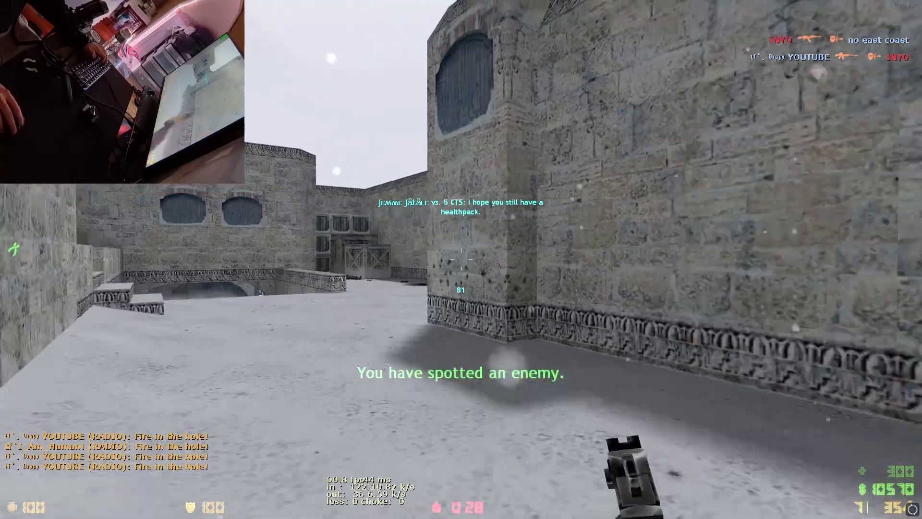
pyautogui.press('w')
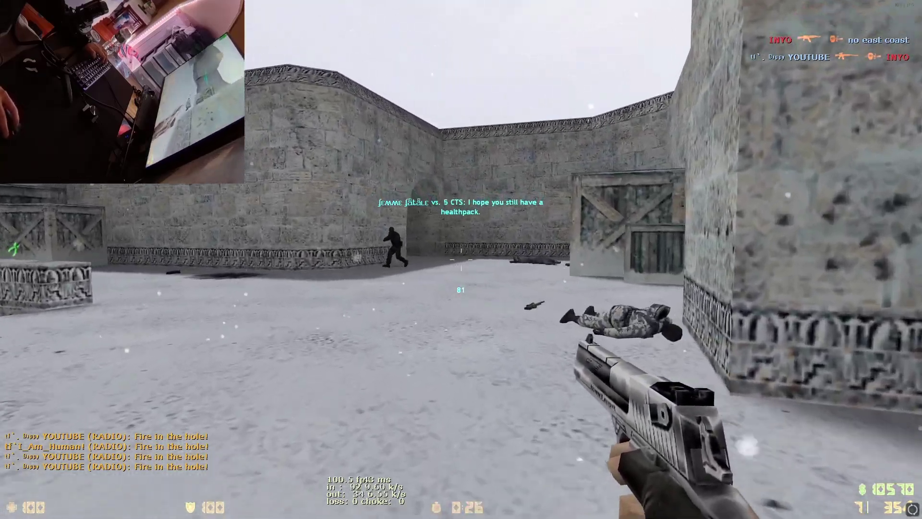
pyautogui.press('3')
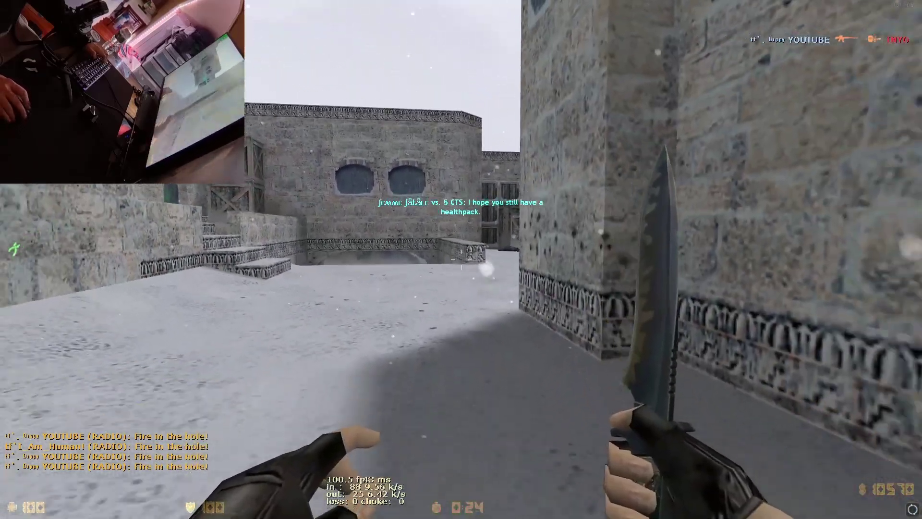
pyautogui.press('1')
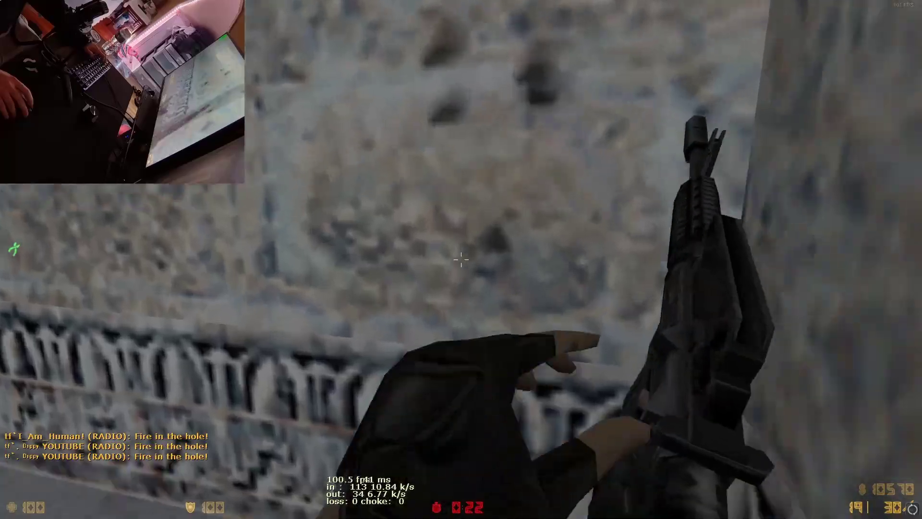
pyautogui.press('Tab')
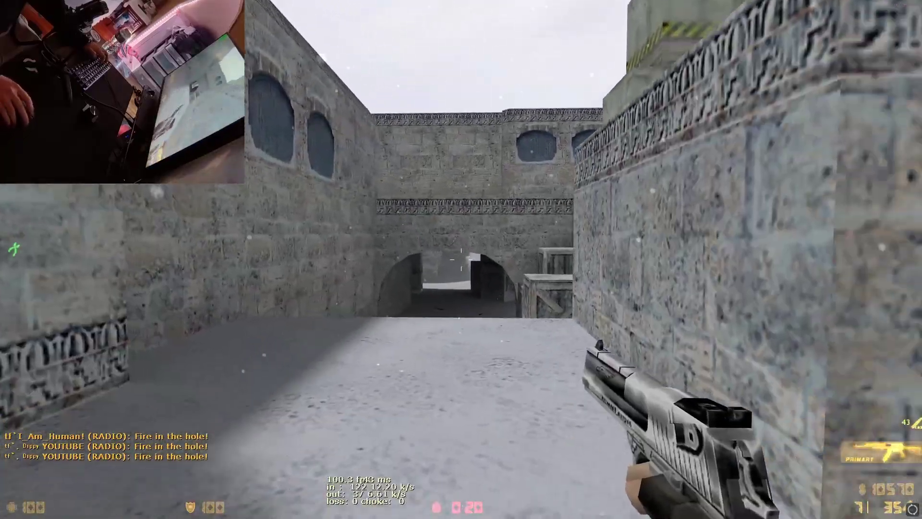
pyautogui.press('Tab')
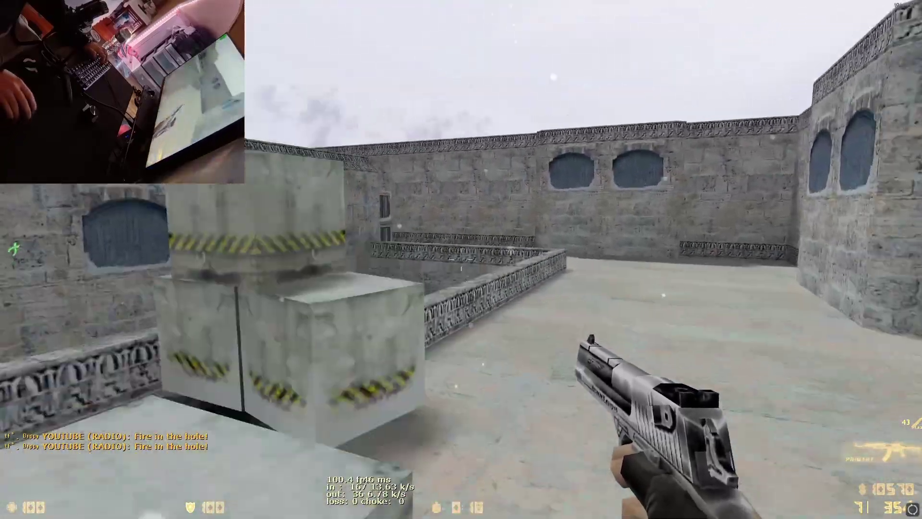
pyautogui.press('Tab')
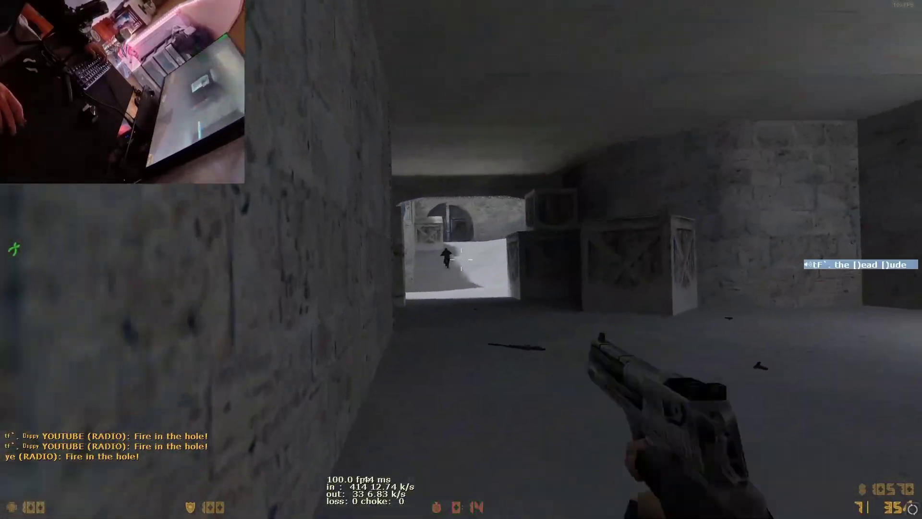
pyautogui.press('1')
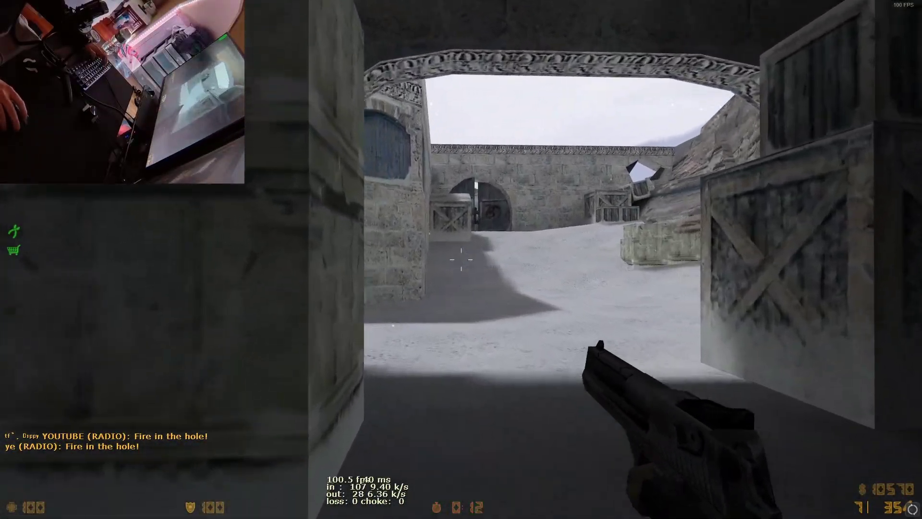
pyautogui.press('Tab')
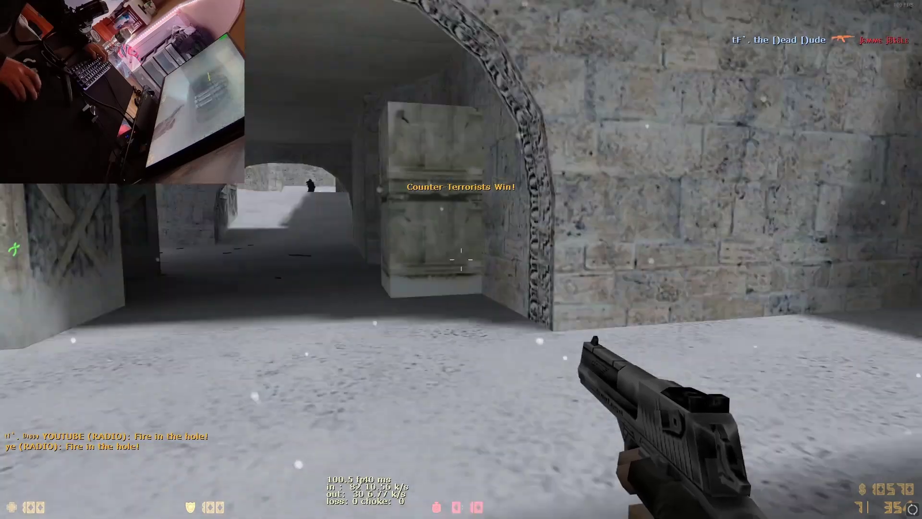
# Check the scoreboard at round start and switch to the knife to run faster
pyautogui.press('3')
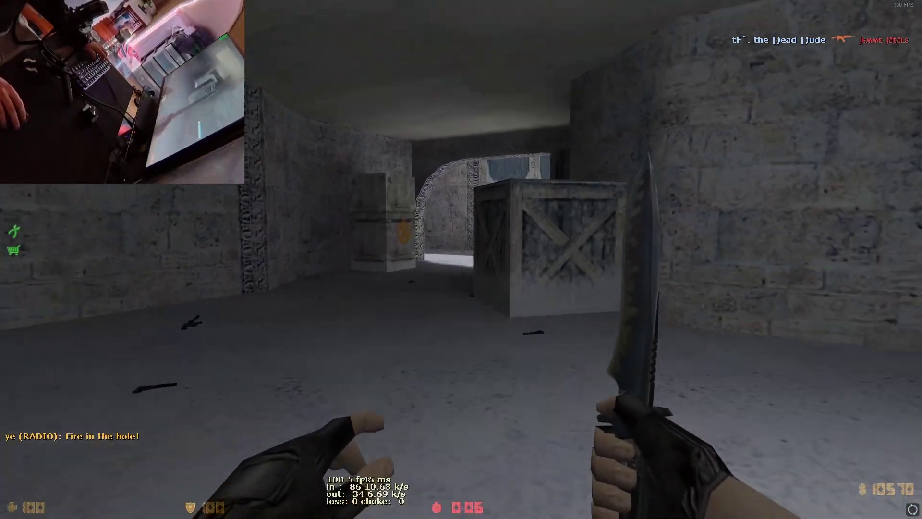
pyautogui.press('Tab')
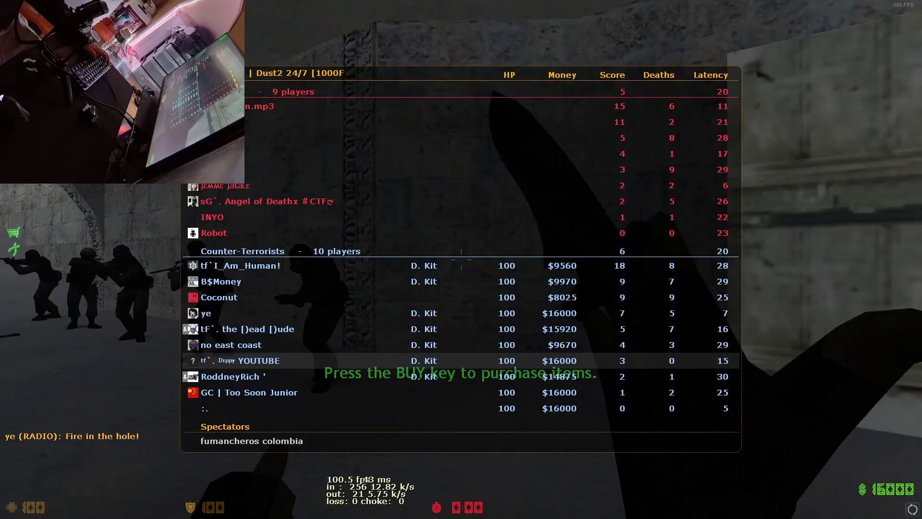
pyautogui.press('3')
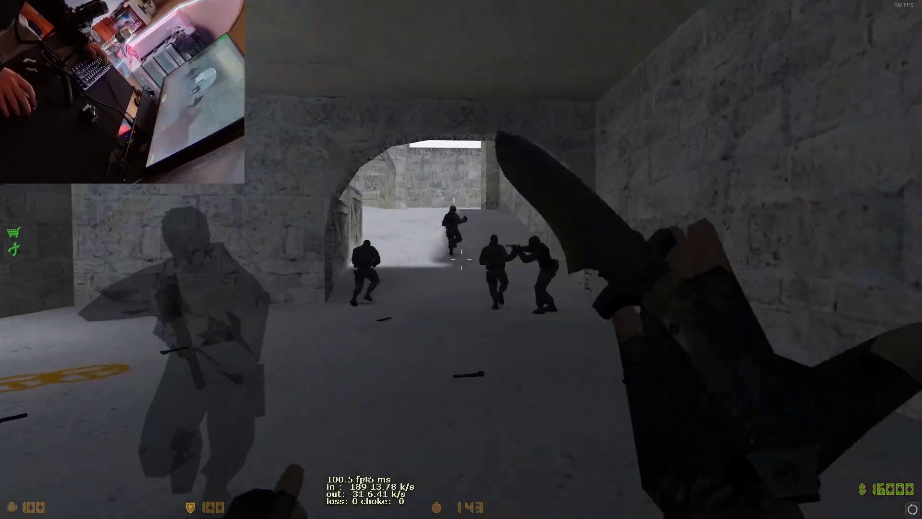
# Run through the tunnel archway past a crate, then switch to the rifle and check the scoreboard
pyautogui.press('w')
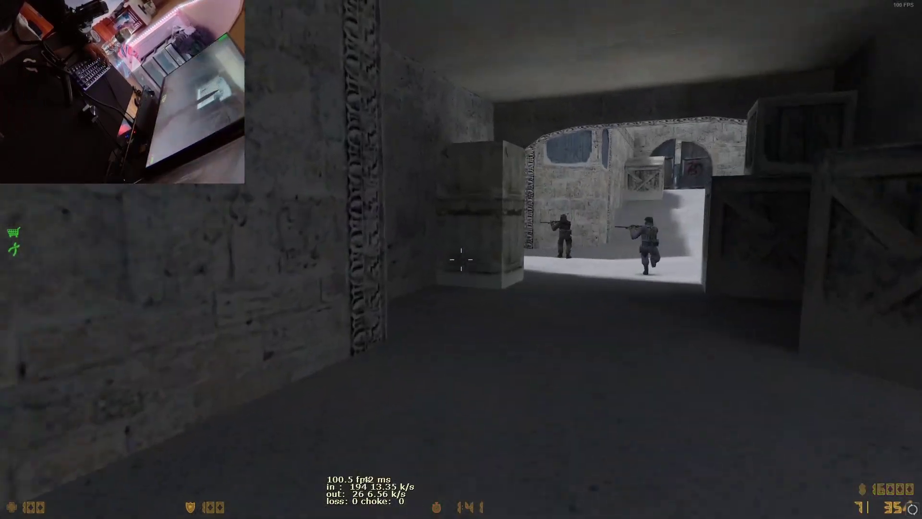
pyautogui.press('w')
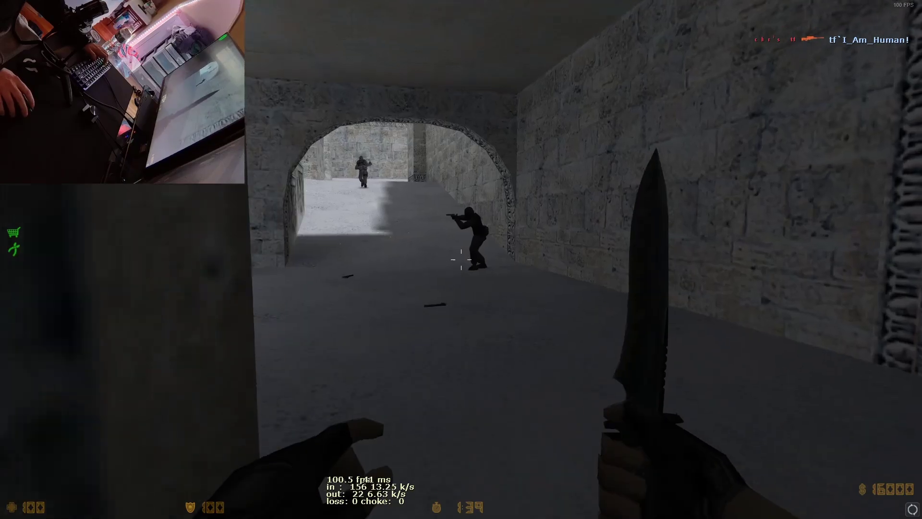
pyautogui.press('w')
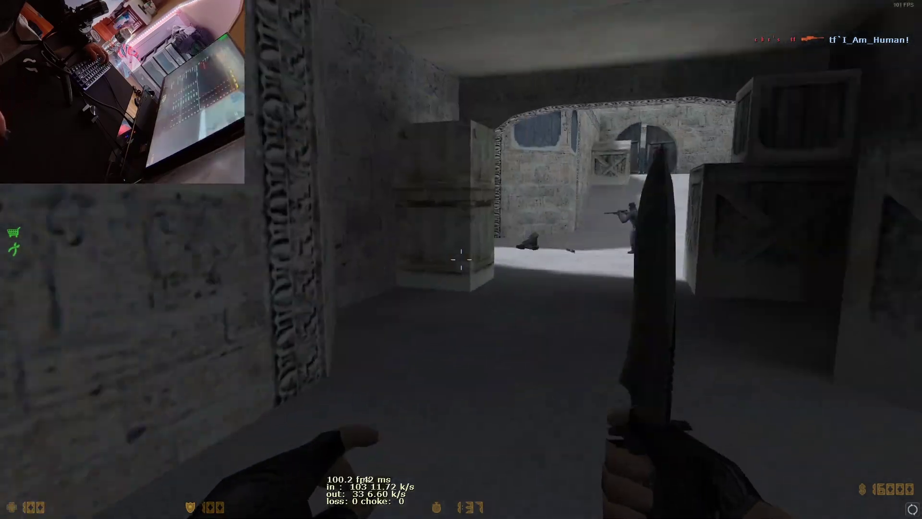
pyautogui.press('w')
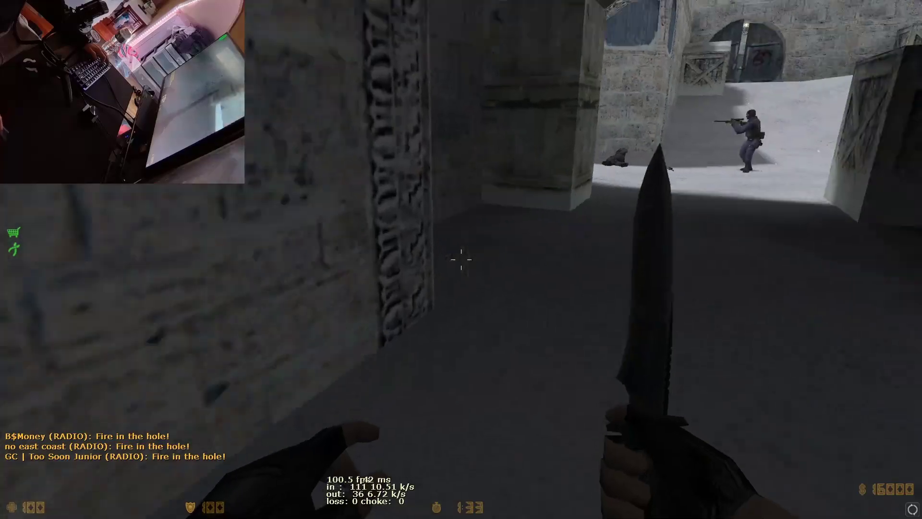
pyautogui.press('q')
pyautogui.press('Tab')
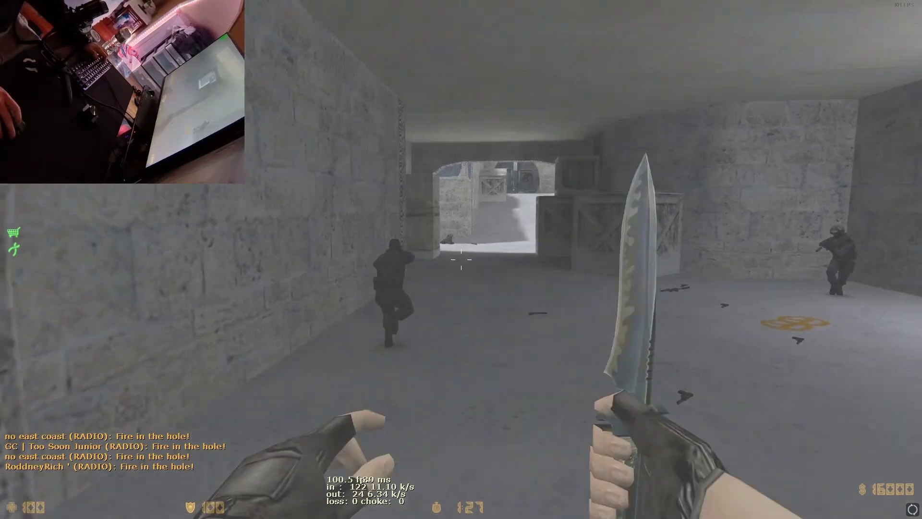
# Draw the AK-47 and shoot the enemy in the tunnel, then kill the enemy on the wall
pyautogui.press('q')
pyautogui.click(461, 259)
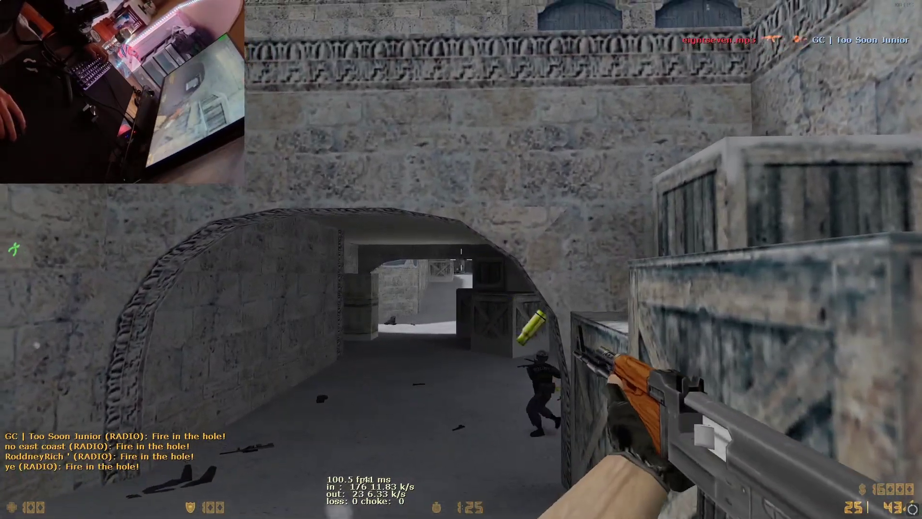
pyautogui.click(461, 259)
pyautogui.click(461, 259)
pyautogui.click(461, 259)
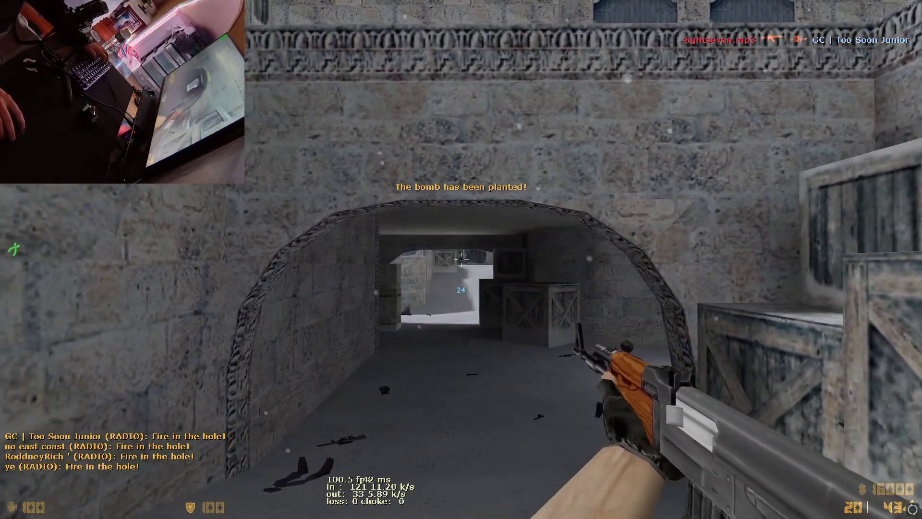
pyautogui.click(461, 260)
pyautogui.click(461, 259)
pyautogui.click(461, 259)
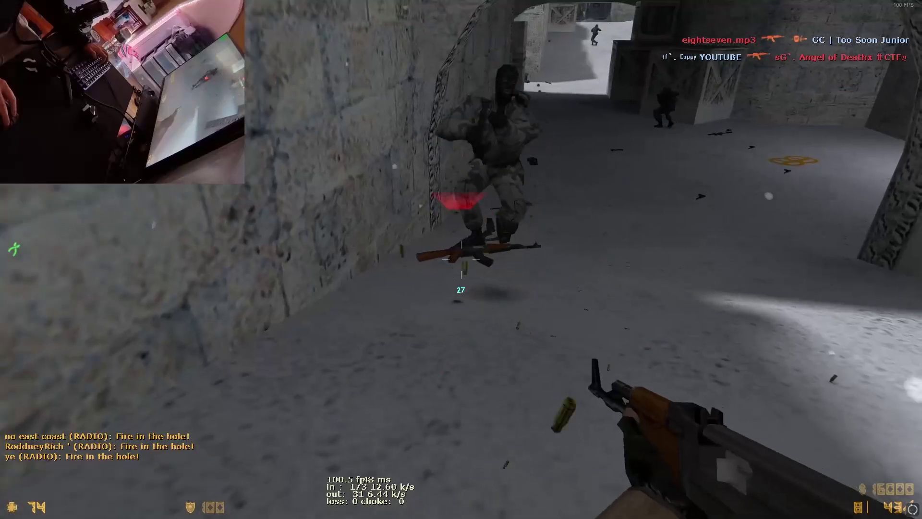
# Quick-swap weapons and move forward to pick up the dropped 30-round rifle
pyautogui.press('q')
pyautogui.press('q')
pyautogui.press('g')
pyautogui.press('w')
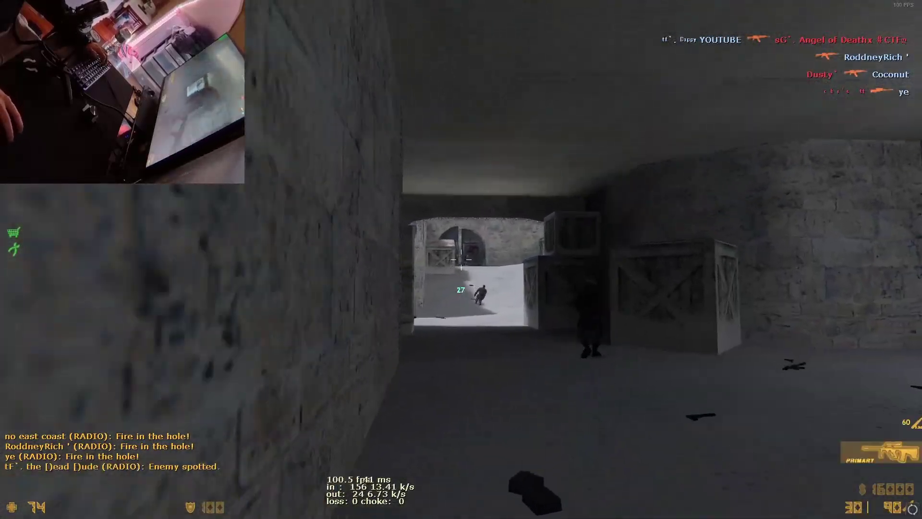